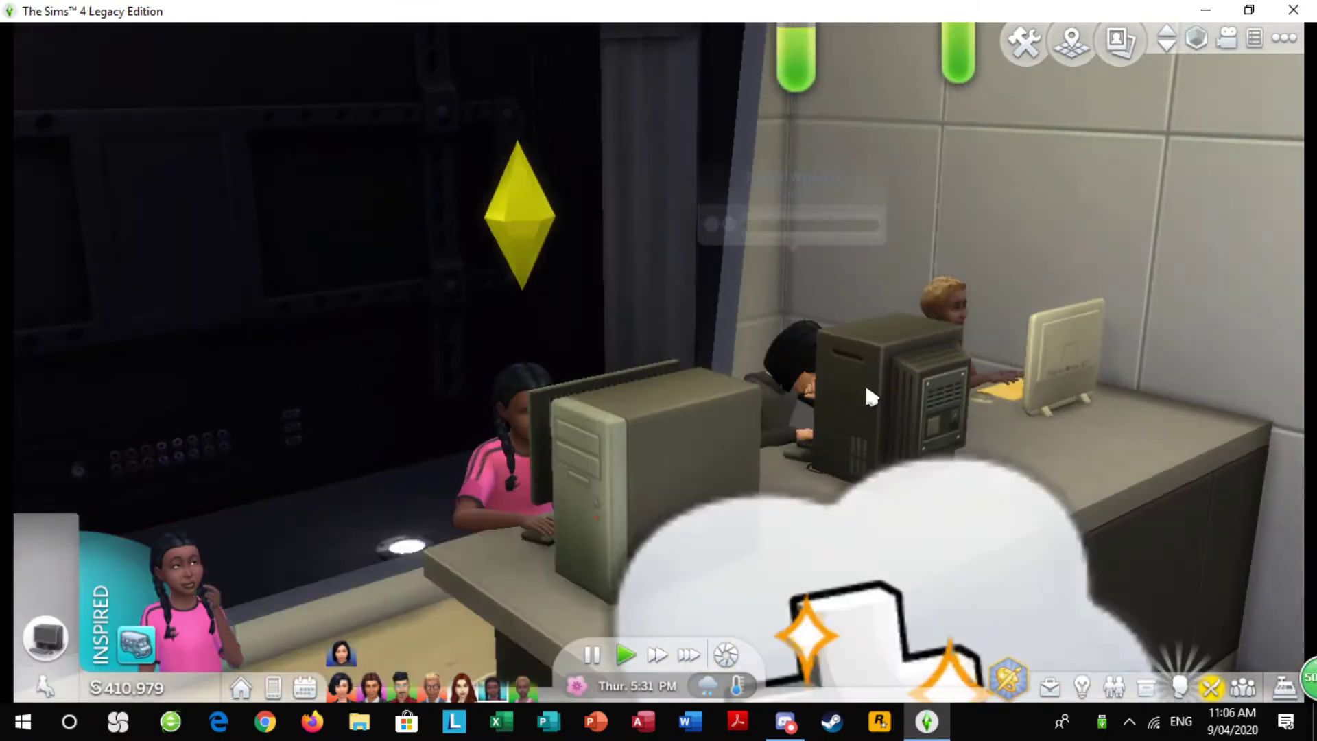
pyautogui.scroll(2, 867, 379)
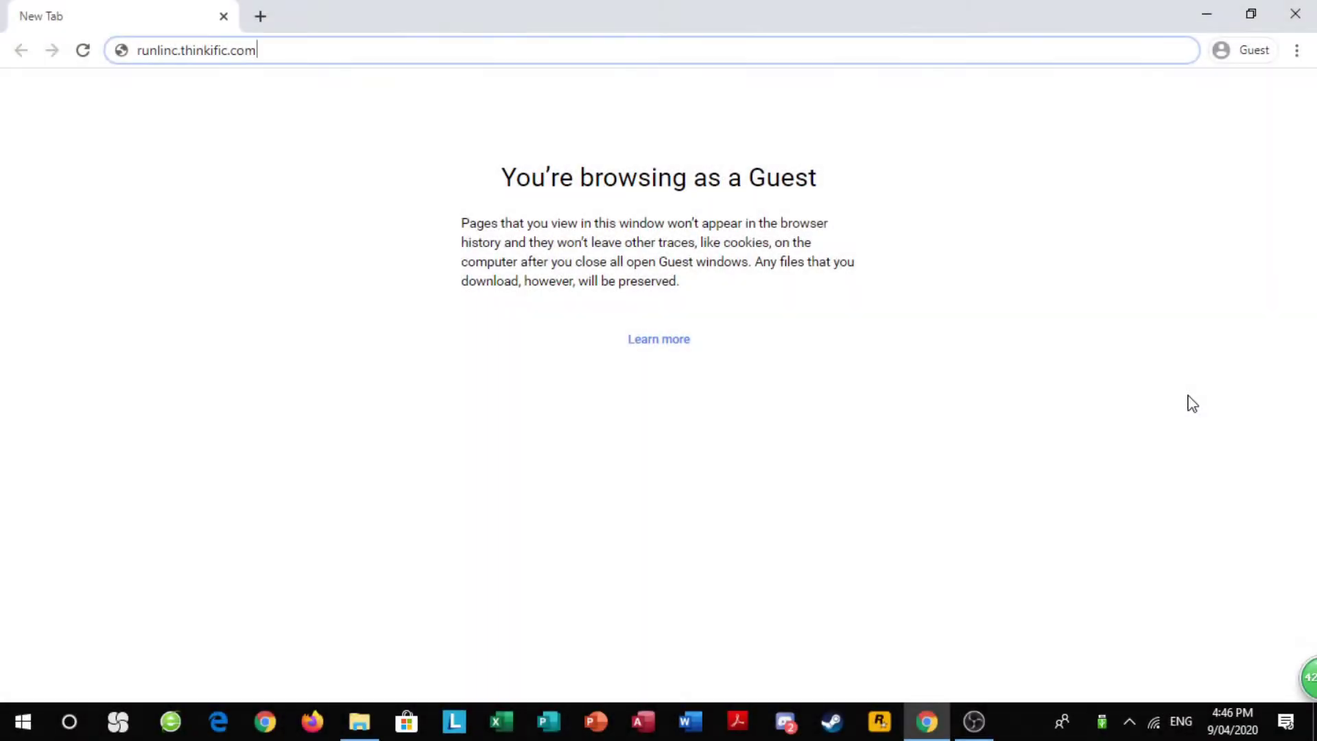
# Load runlinc.thinkific.com, and examine the runlinc Inventors' Kit page's features and the pictures of the individual kit contents
pyautogui.press('Return')
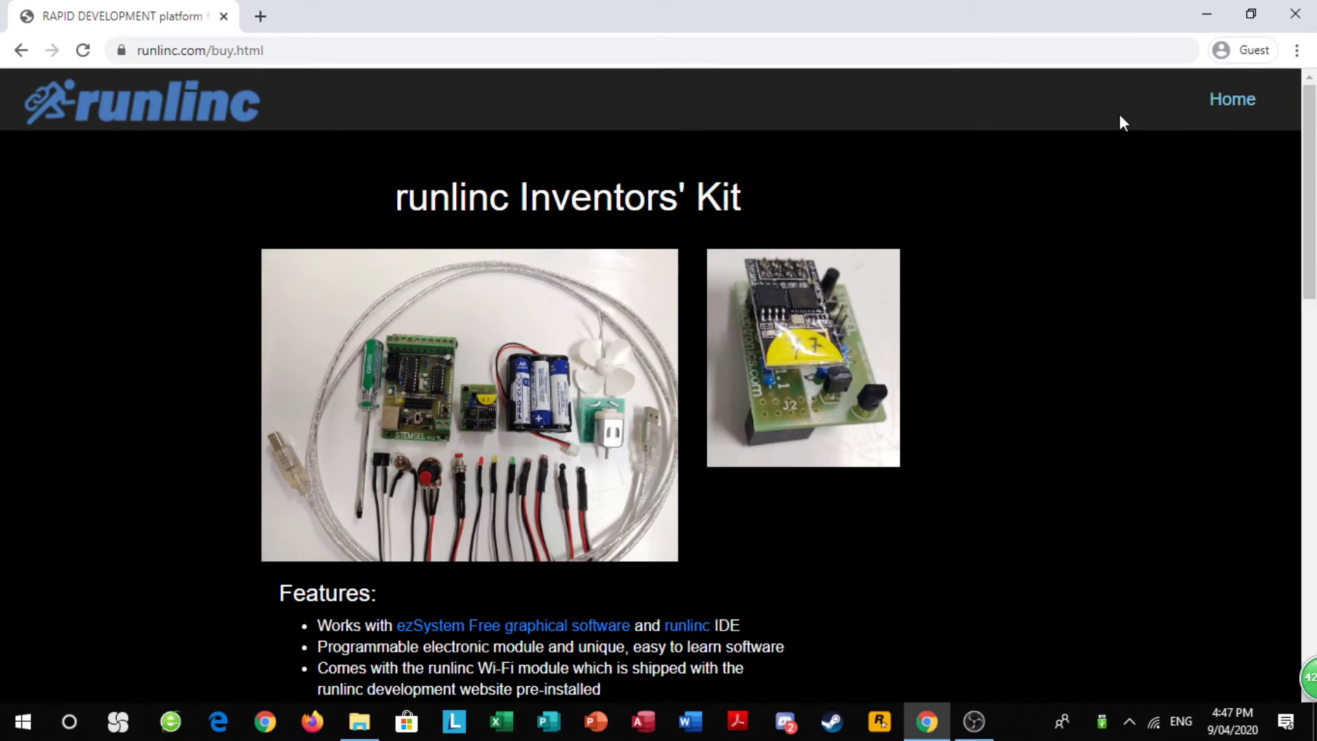
pyautogui.scroll(-5, 1090, 199)
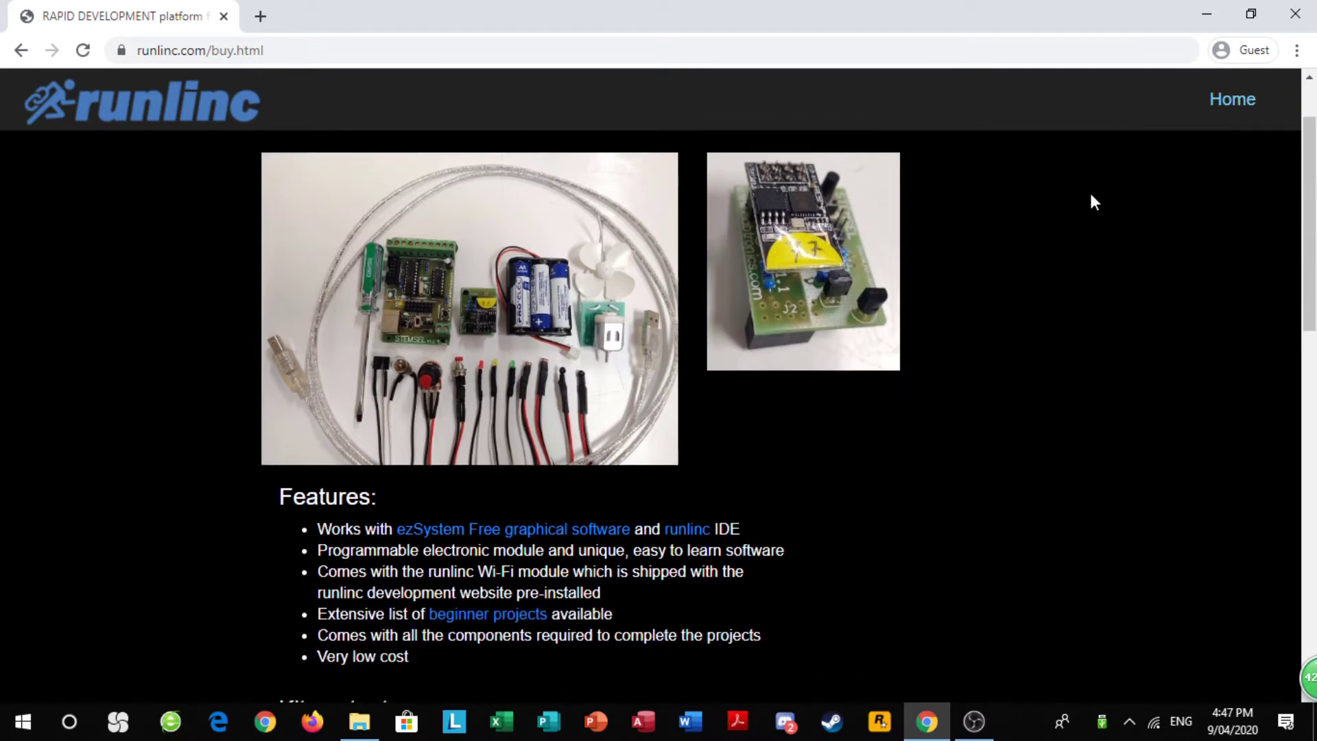
pyautogui.scroll(-3, 1097, 213)
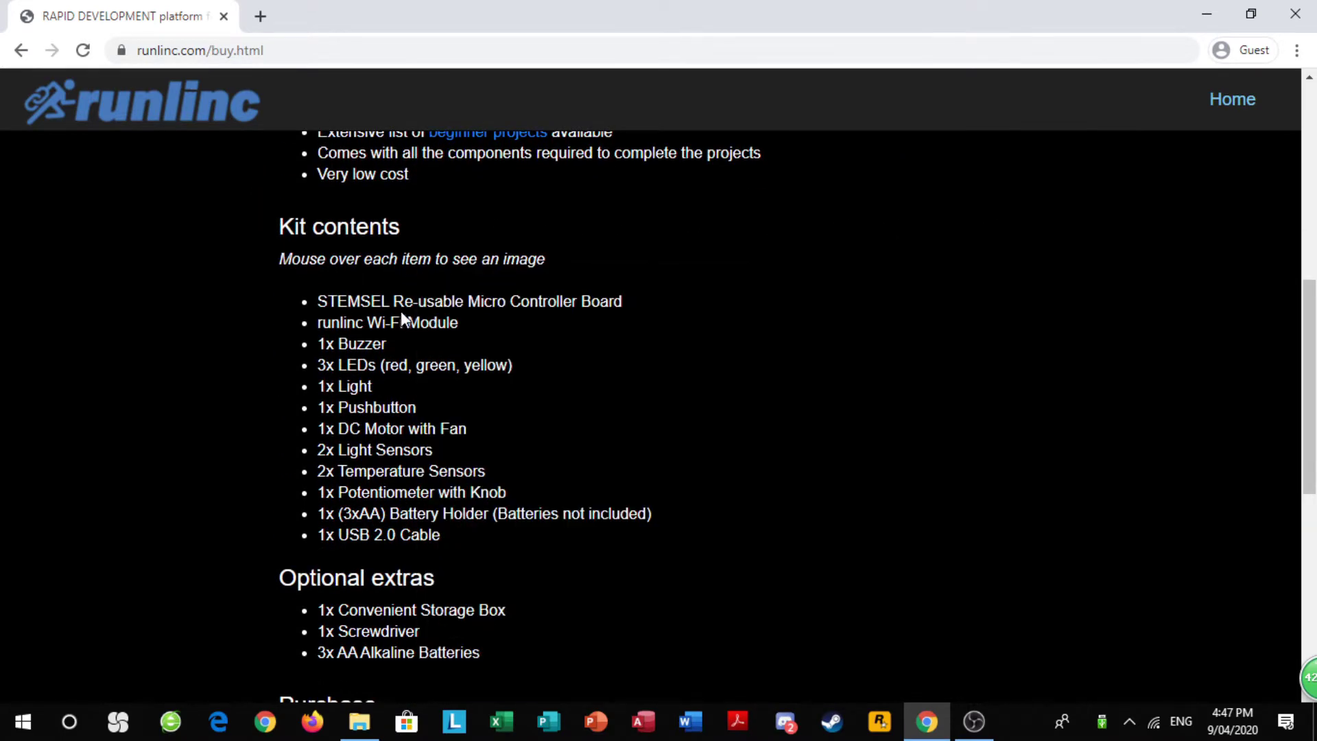
pyautogui.moveTo(401, 321)
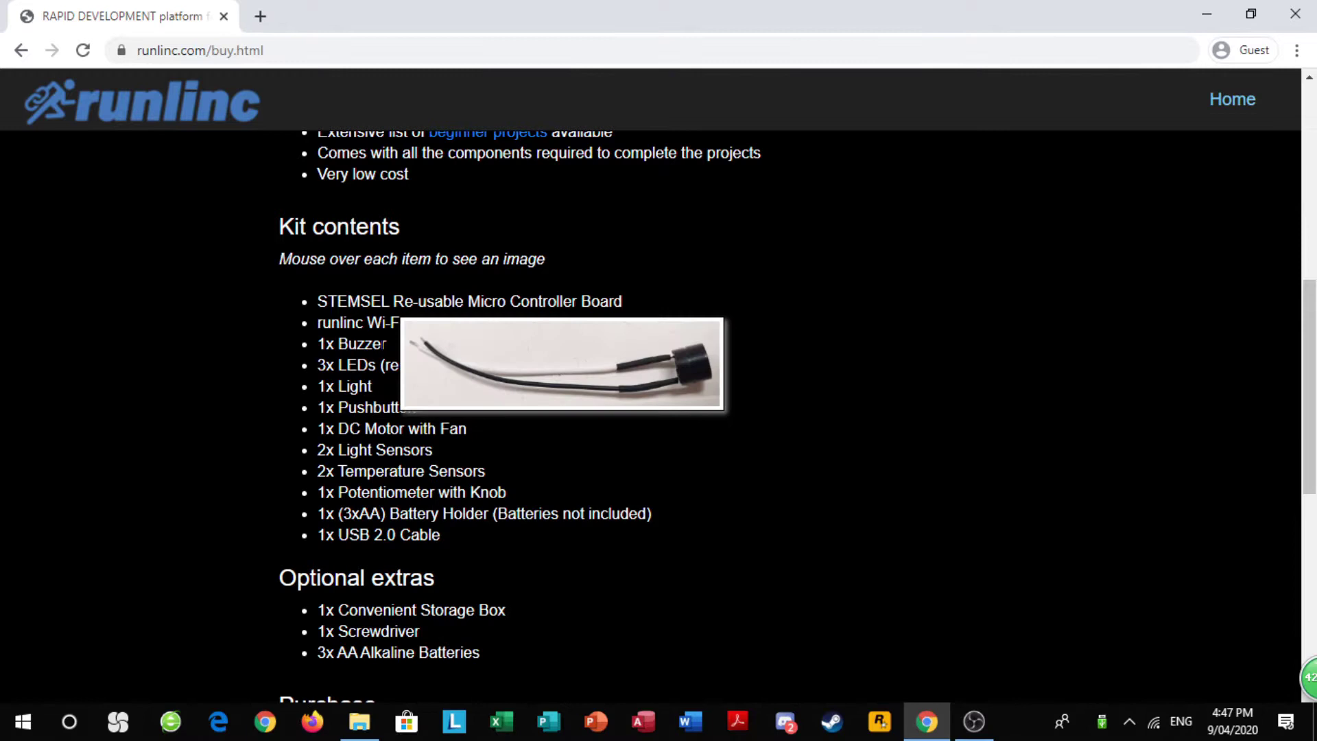
pyautogui.moveTo(363, 364)
pyautogui.moveTo(370, 408)
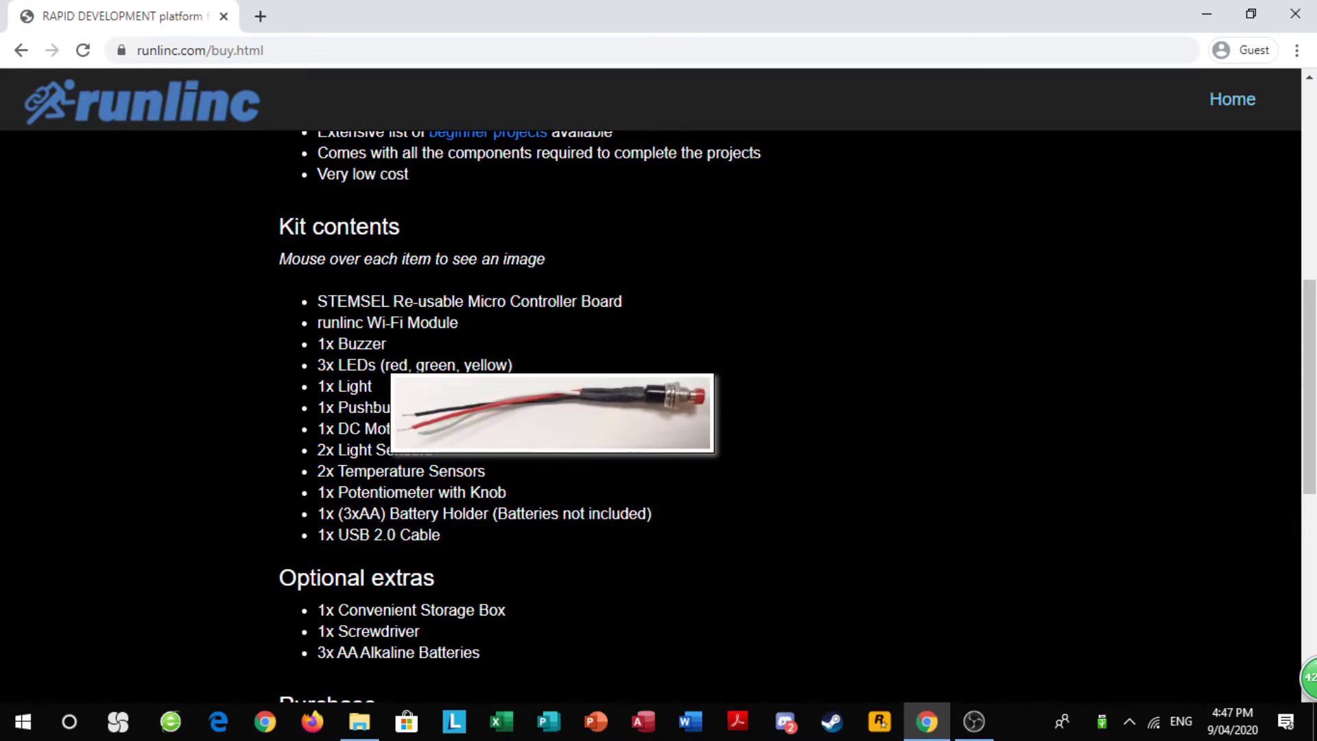
pyautogui.moveTo(381, 449)
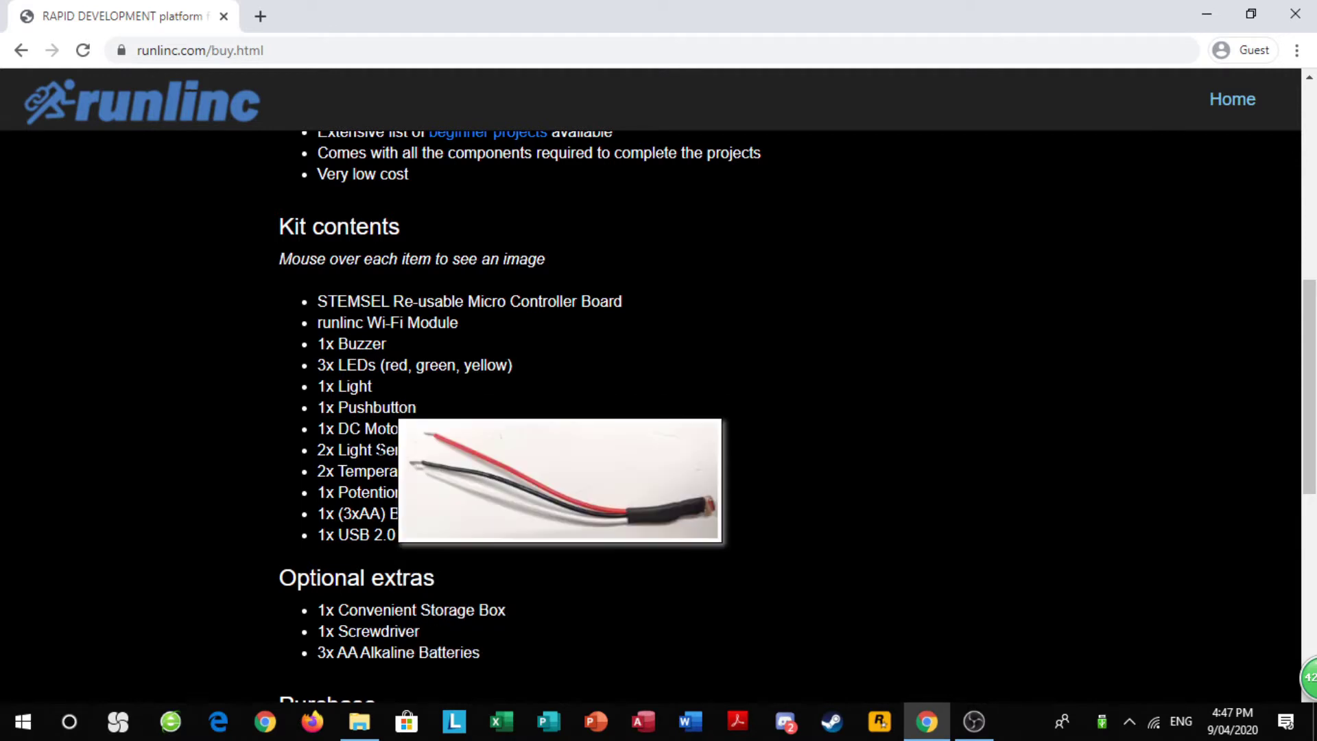
pyautogui.moveTo(388, 491)
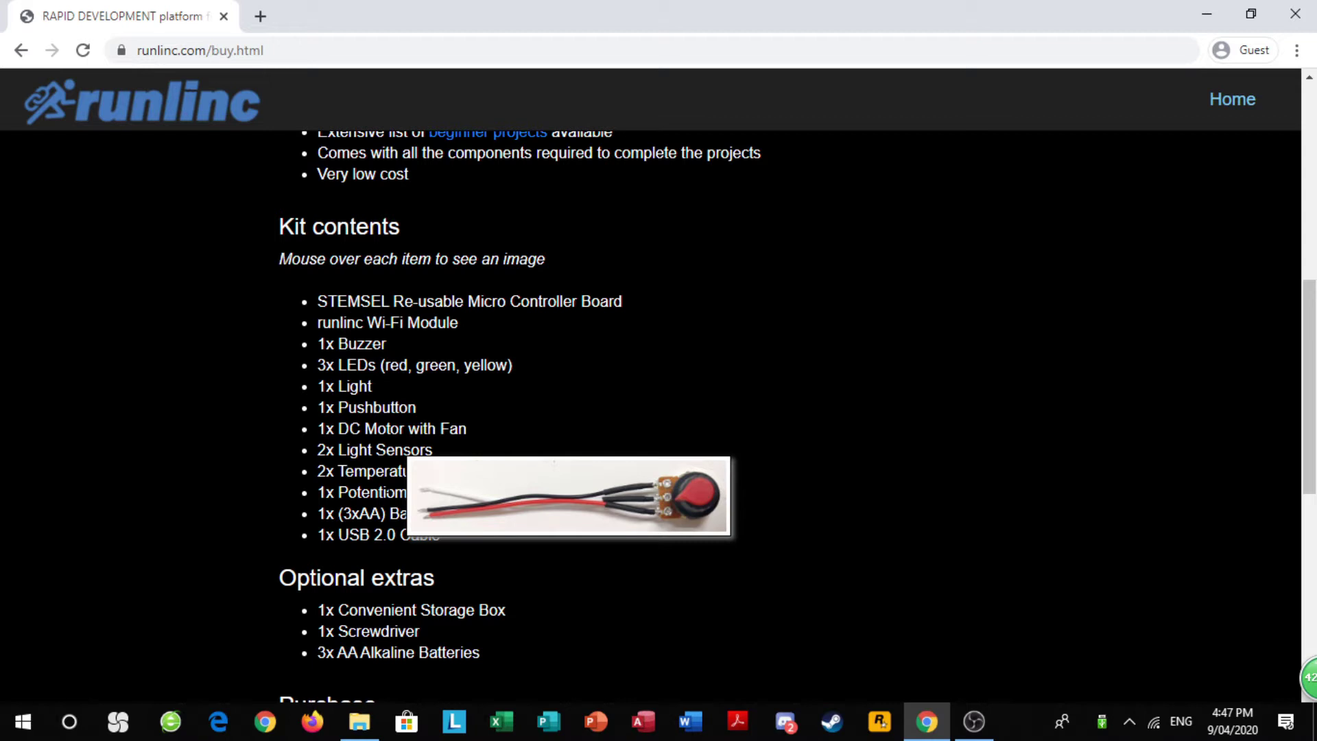
pyautogui.moveTo(412, 513)
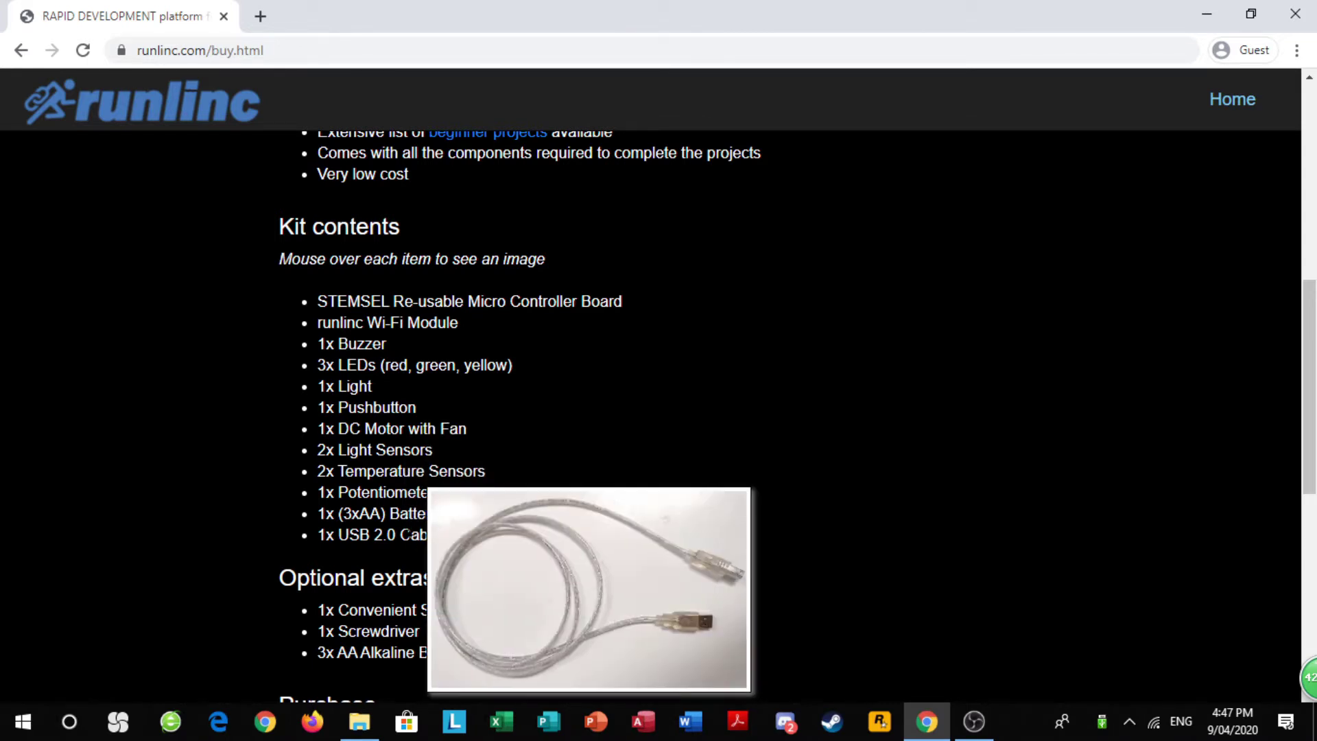
pyautogui.scroll(-3, 389, 602)
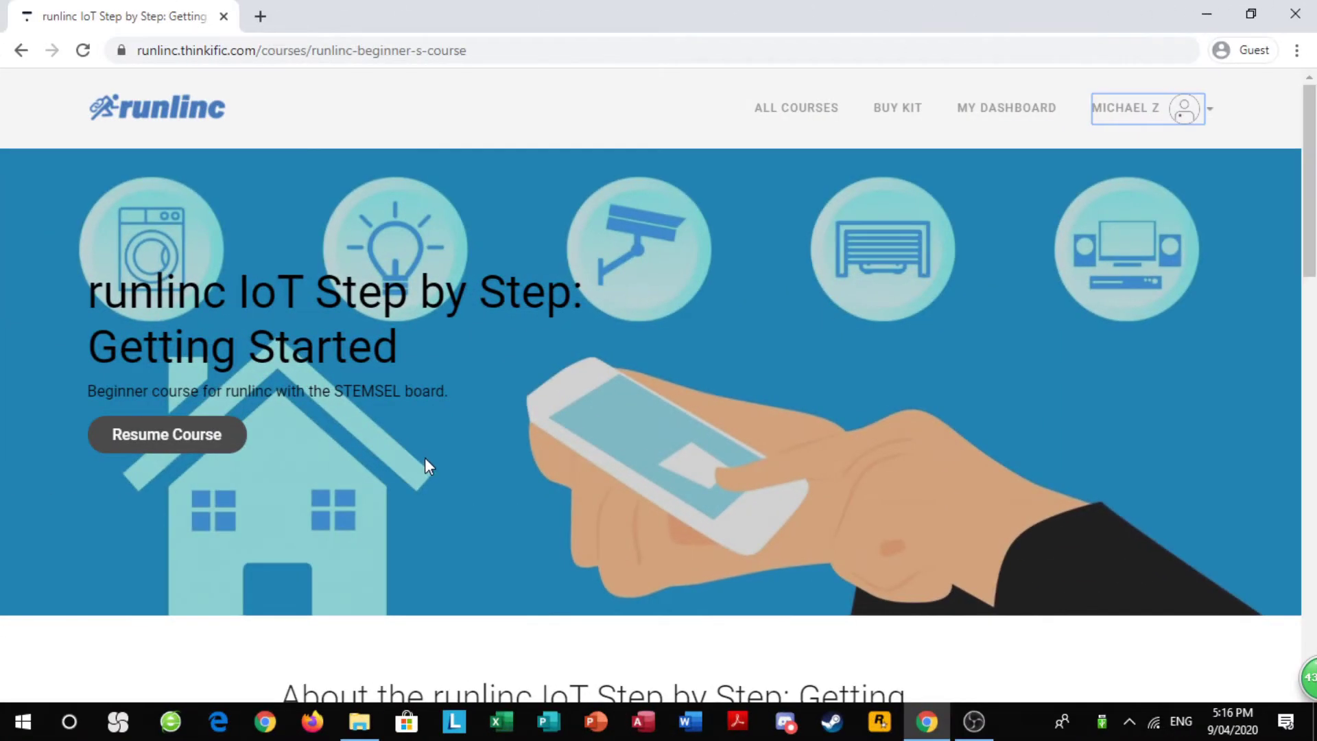
# Resume the Getting Started course and open the Beginner's Projects lesson How To Set Up runlinc IDE on the runlinc WiFi Inventors Kit
pyautogui.click(212, 436)
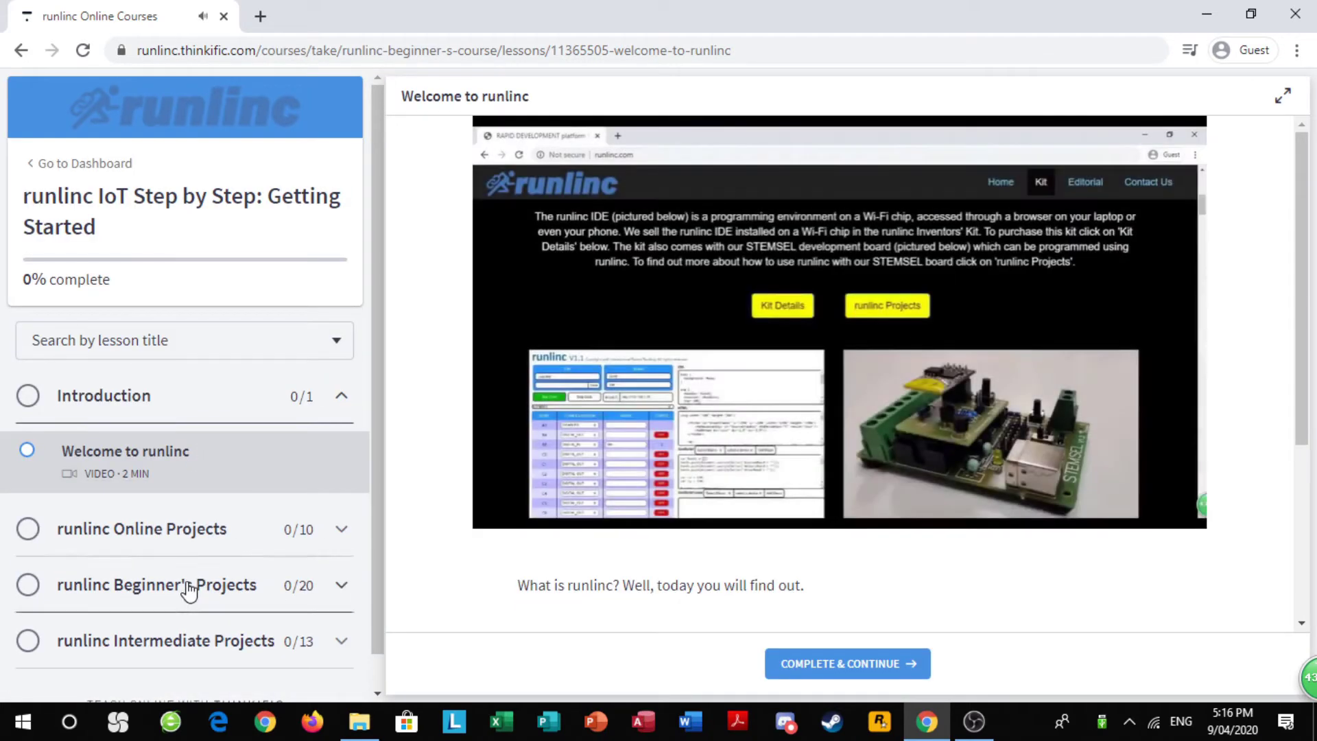
pyautogui.click(185, 584)
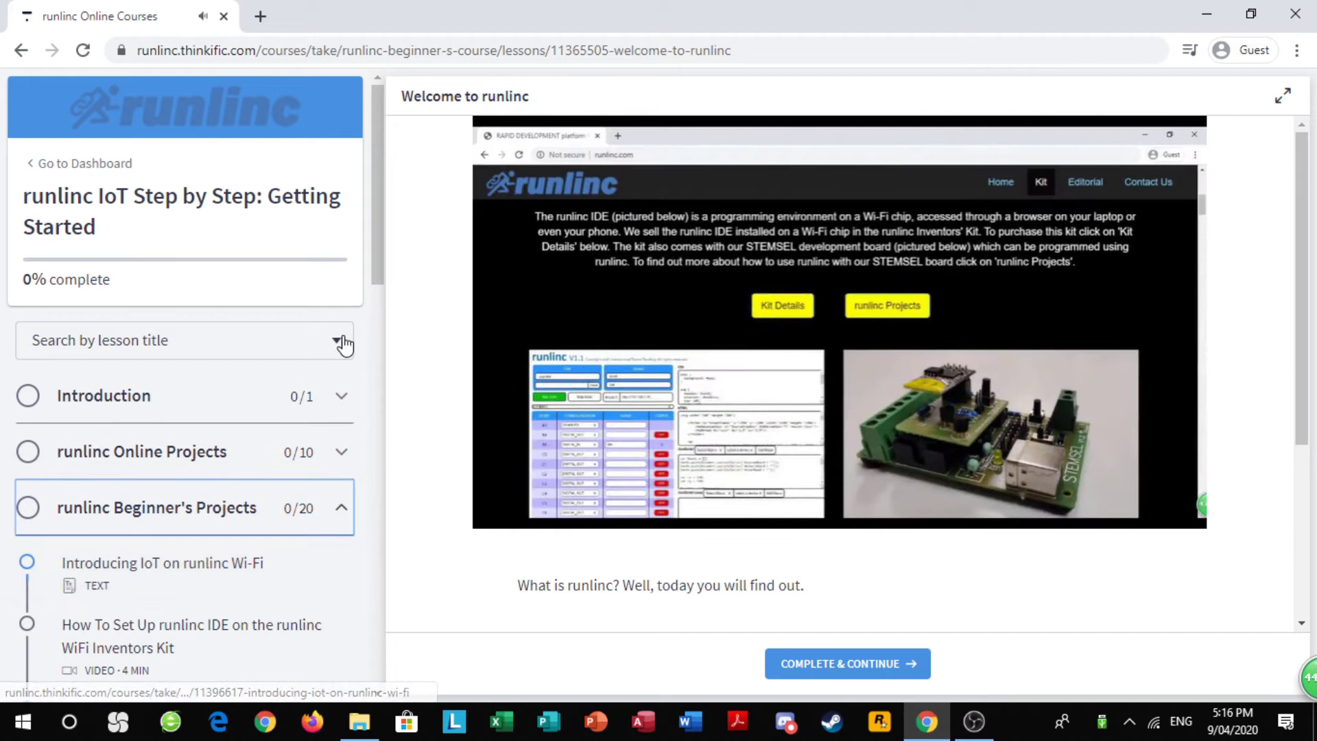
pyautogui.moveTo(379, 255); pyautogui.dragTo(372, 380)
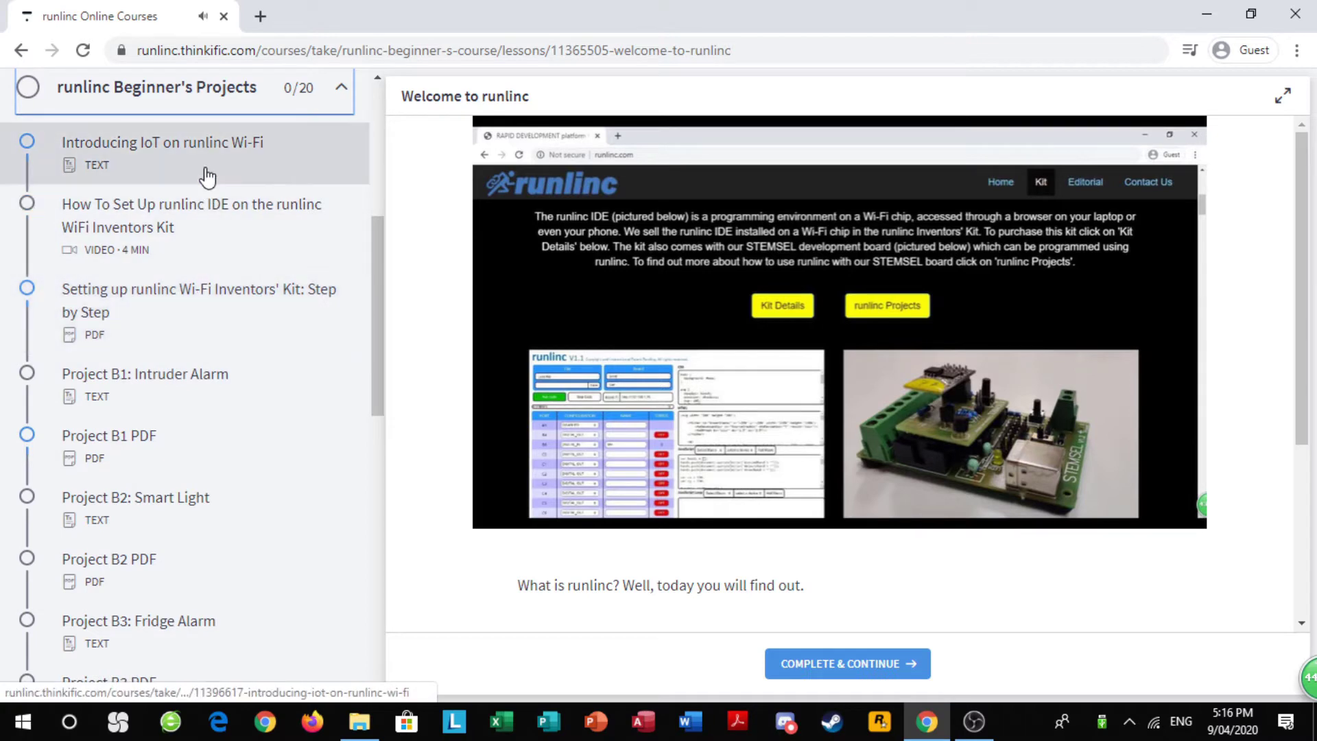
pyautogui.click(200, 227)
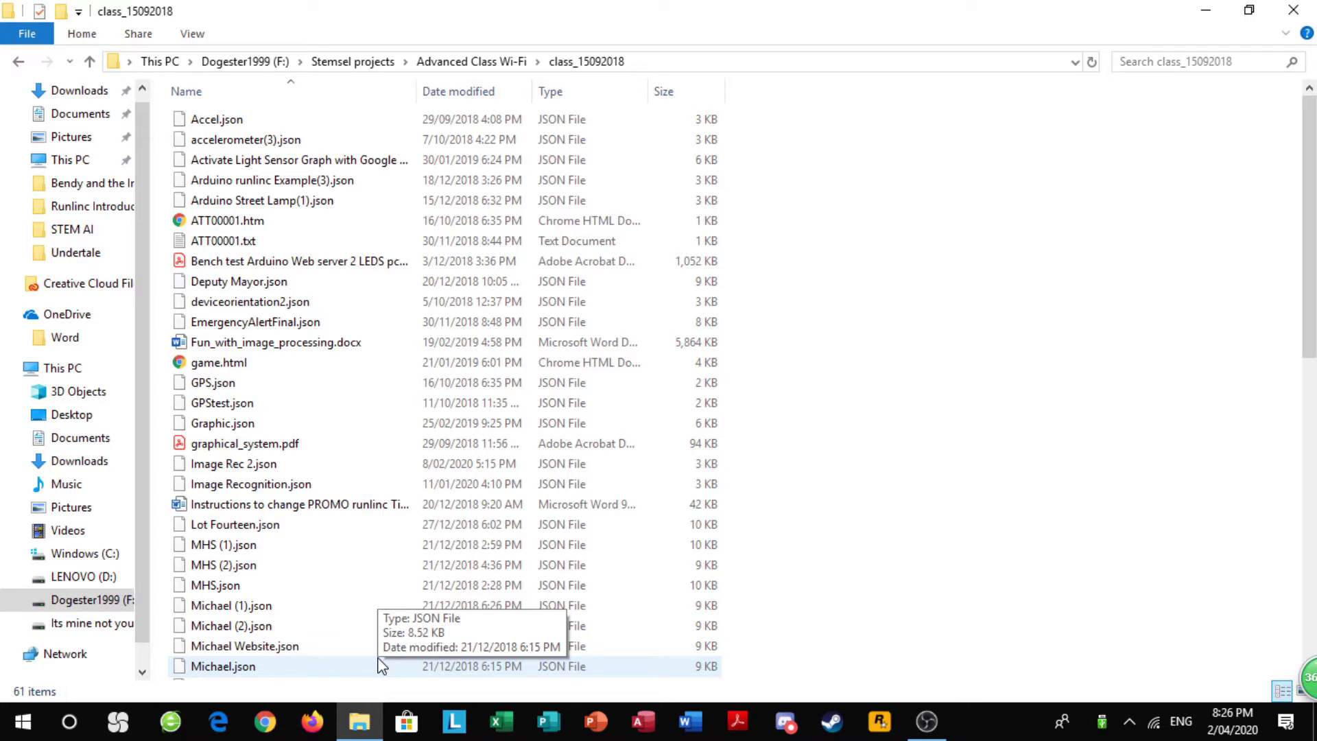
# Open Simplex_Wi-Fi_Controls8bit.bst from the class_15092018 folder in CoreChart and send its program to the STEMSEL board's chip
pyautogui.scroll(-11, 356, 509)
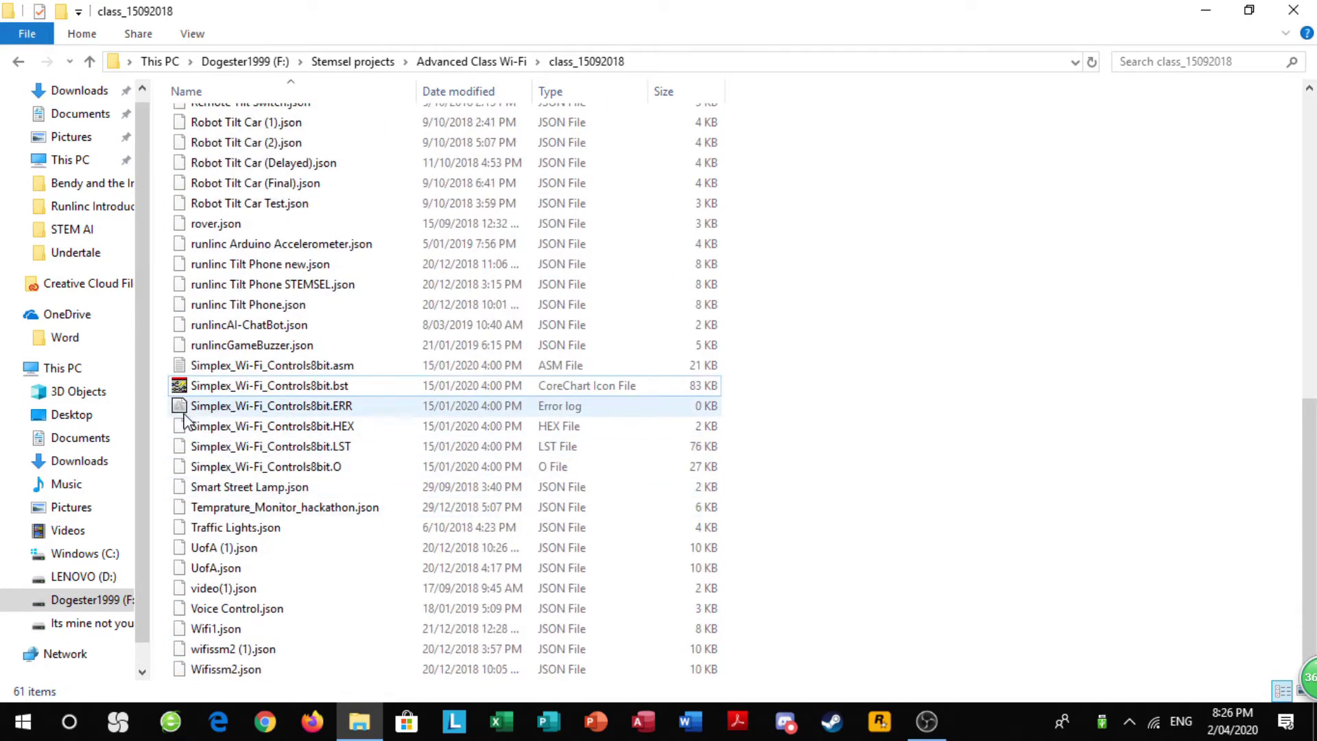
pyautogui.doubleClick(312, 388)
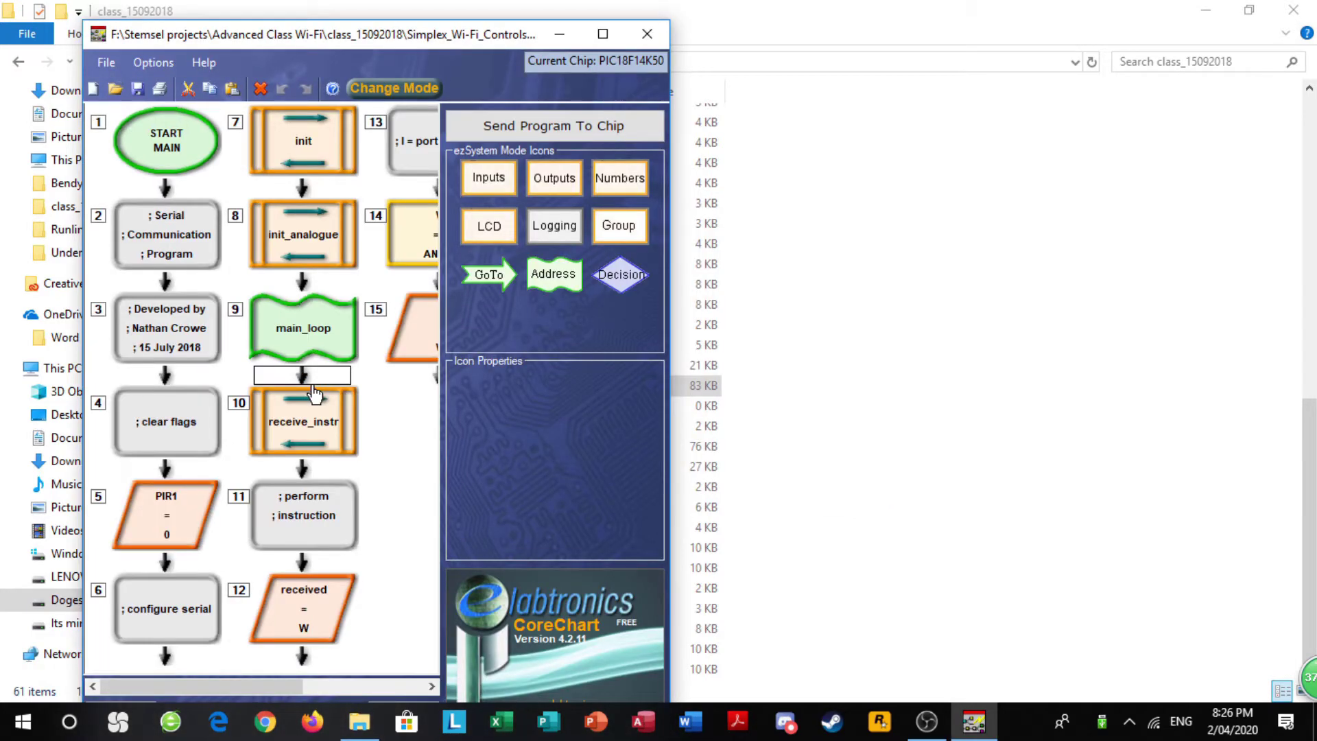
pyautogui.click(600, 126)
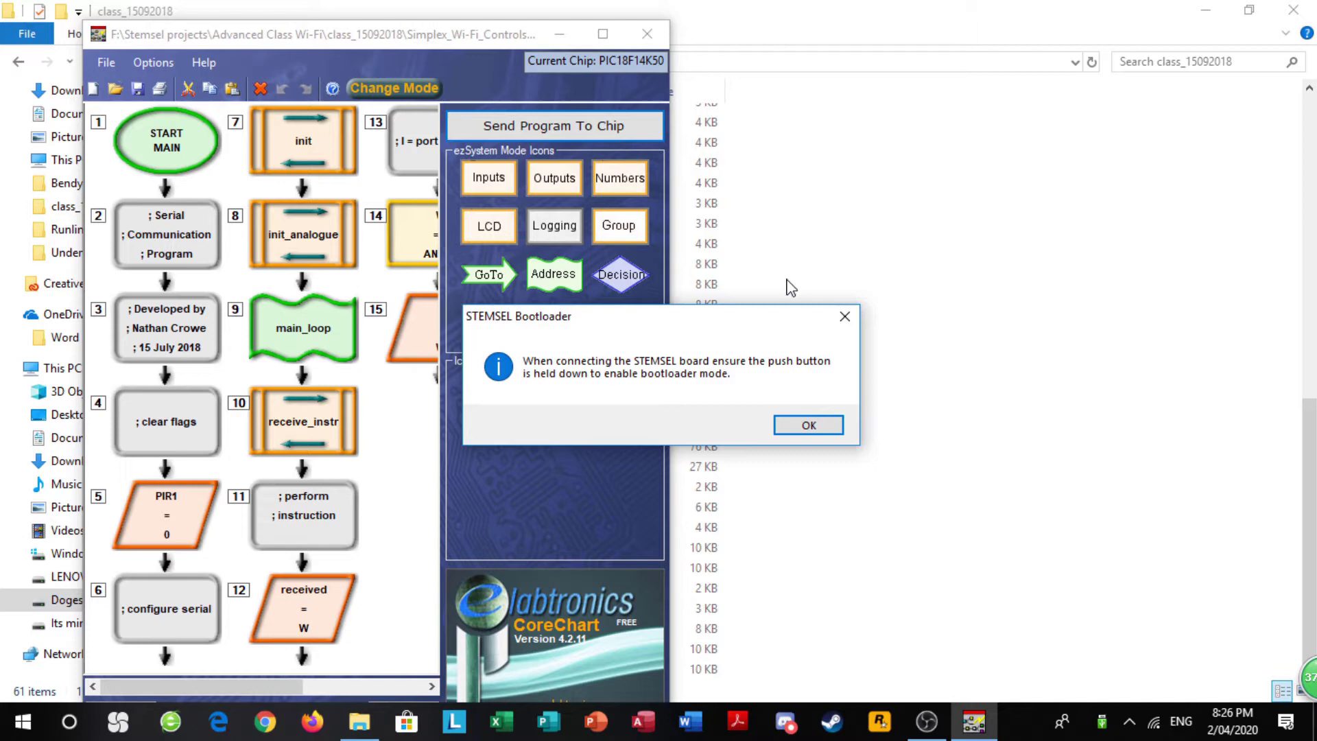
pyautogui.click(825, 425)
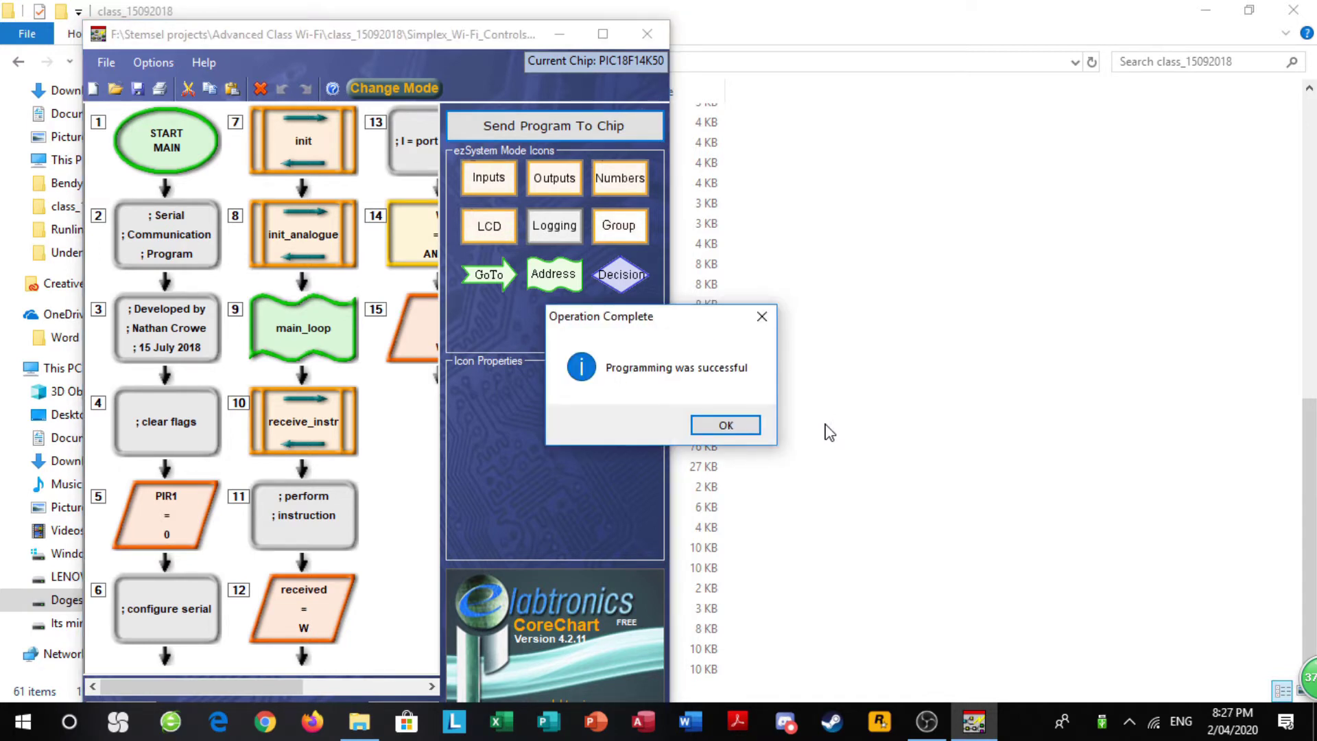
pyautogui.click(749, 430)
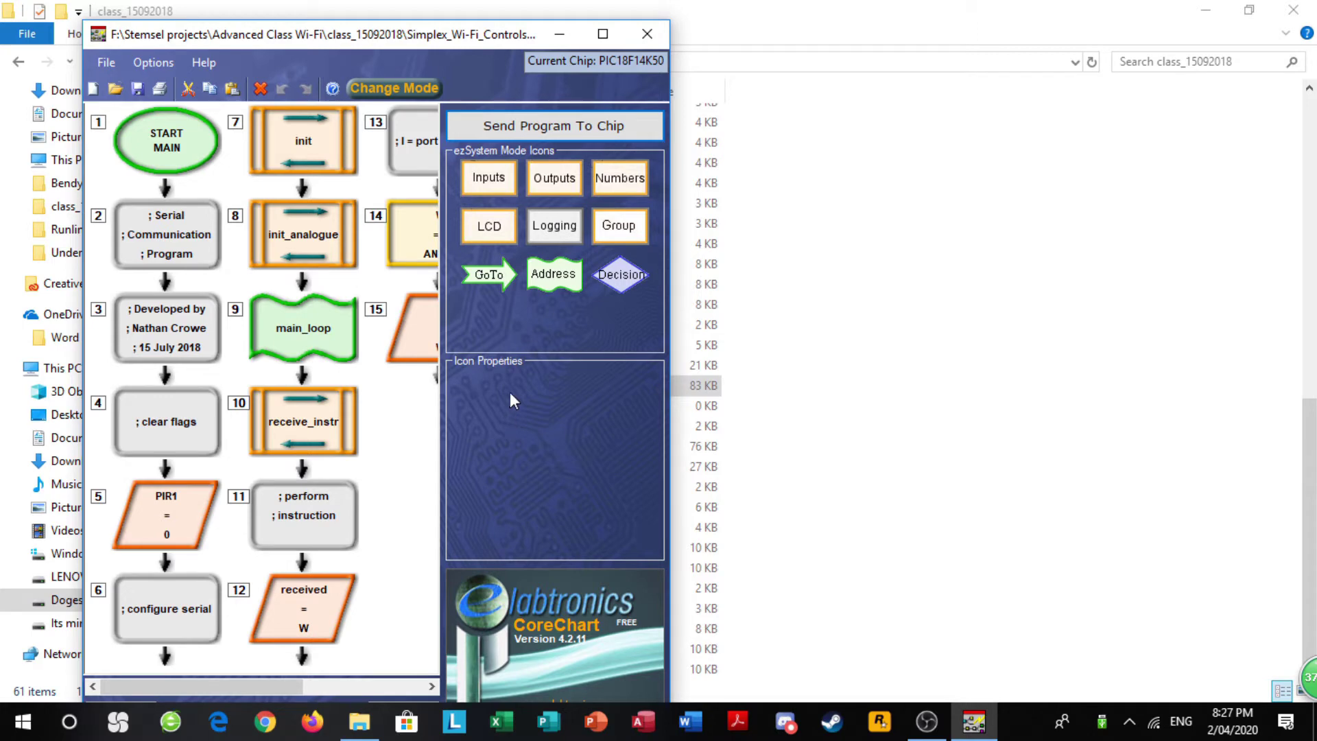
pyautogui.click(646, 34)
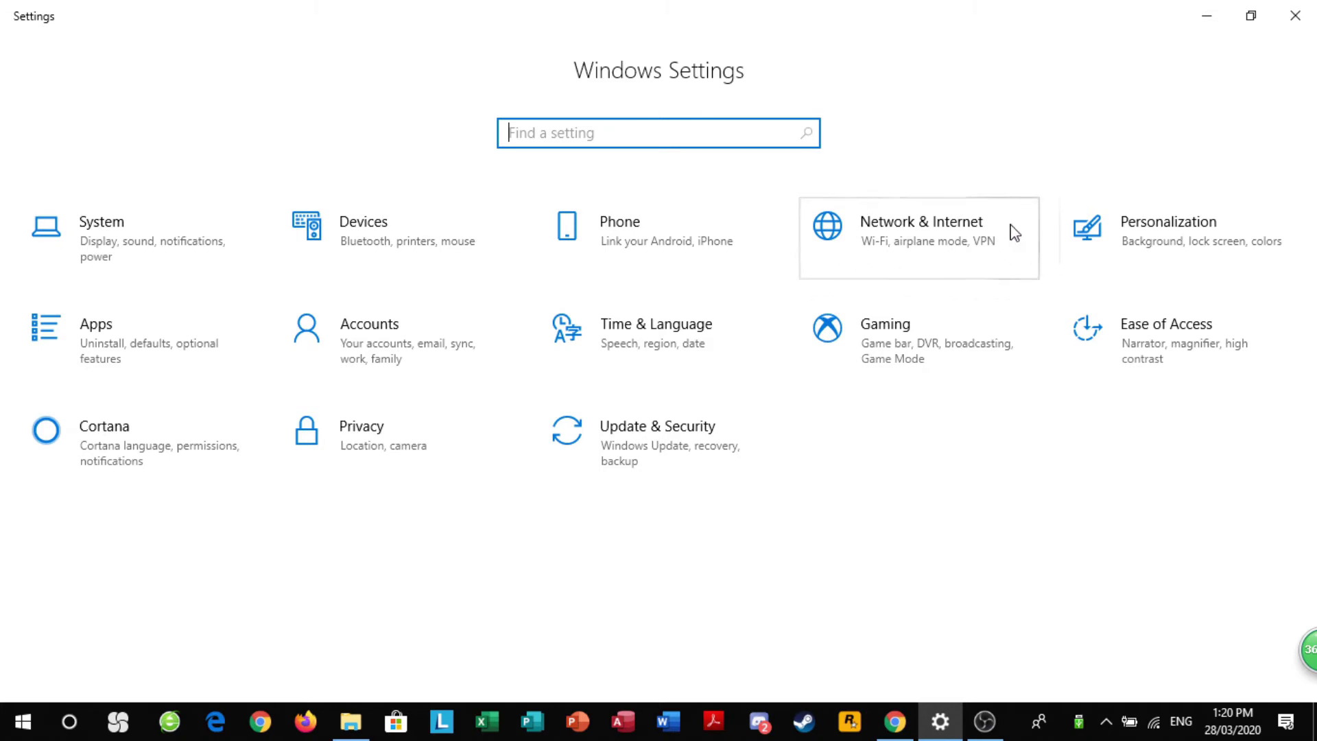
# In the Windows mobile hotspot settings, check the network name runlinc and the network password, and save the network info
pyautogui.click(940, 241)
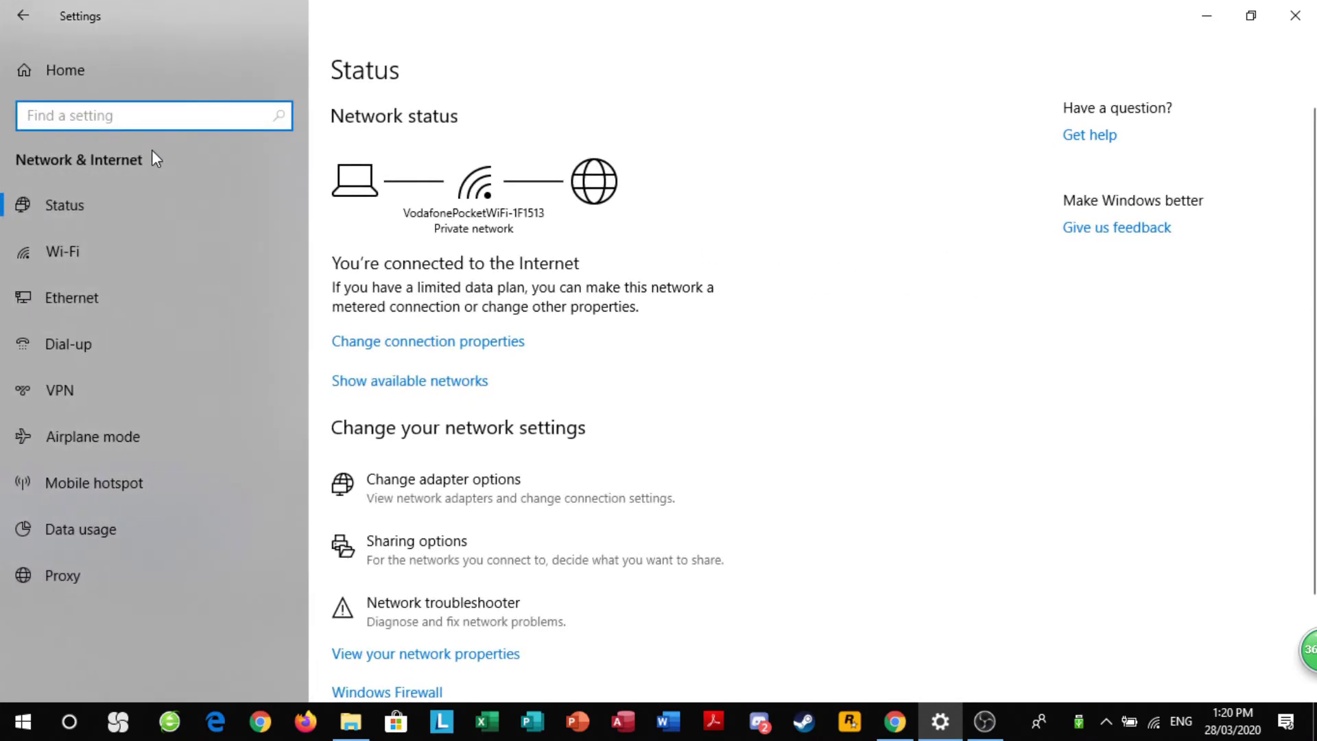
pyautogui.click(55, 486)
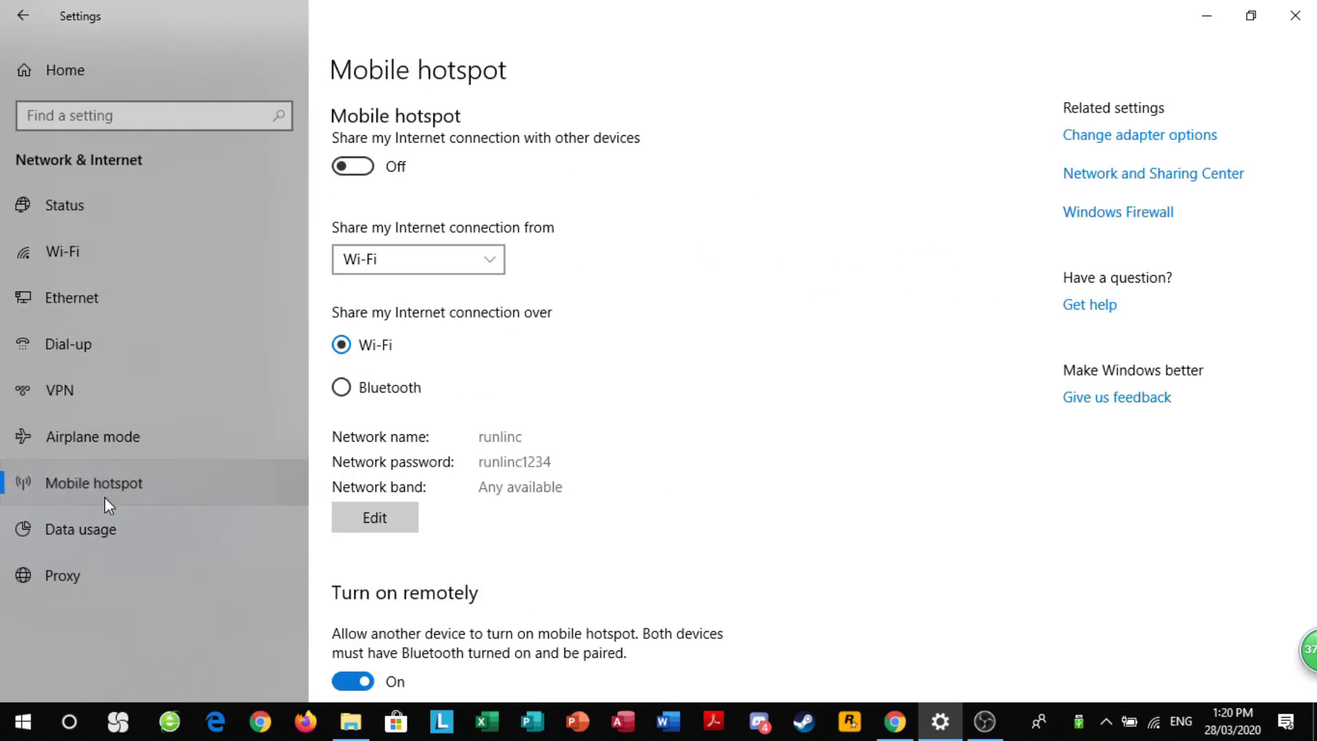
pyautogui.click(386, 515)
pyautogui.click(479, 291)
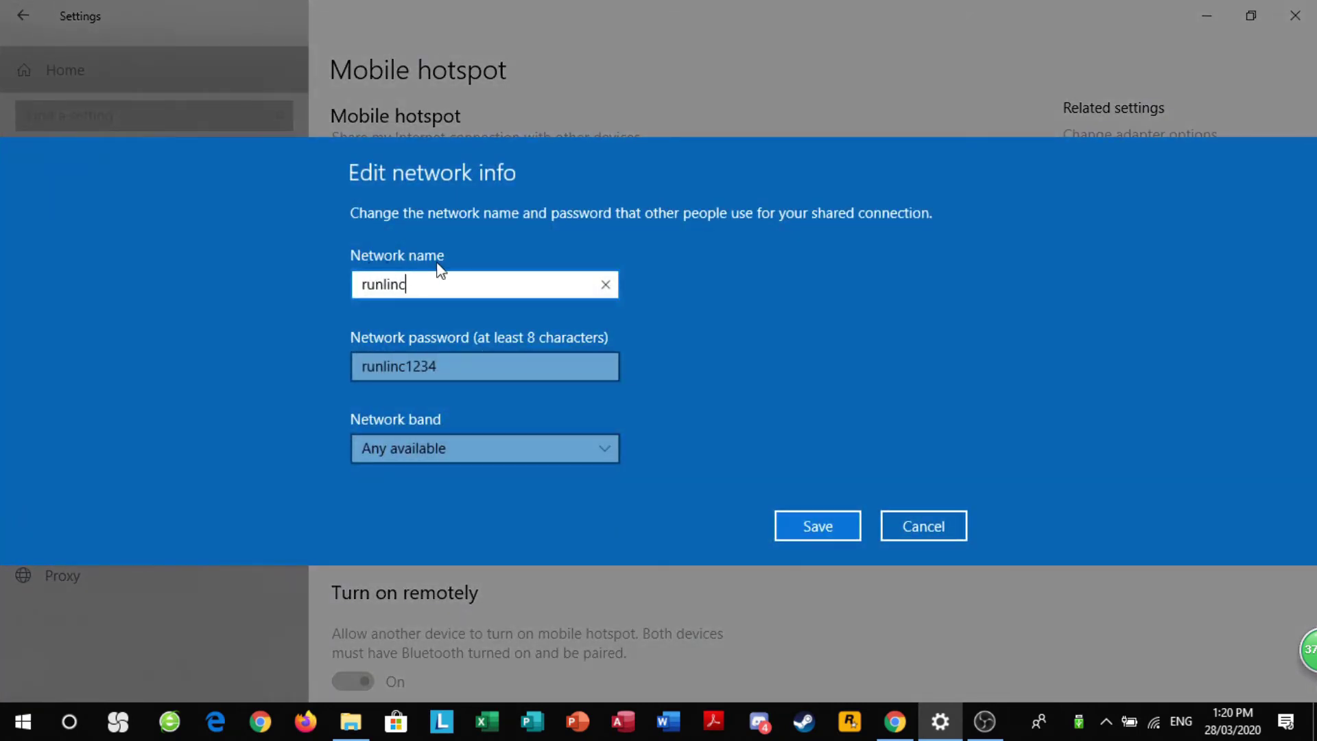
pyautogui.press('Tab')
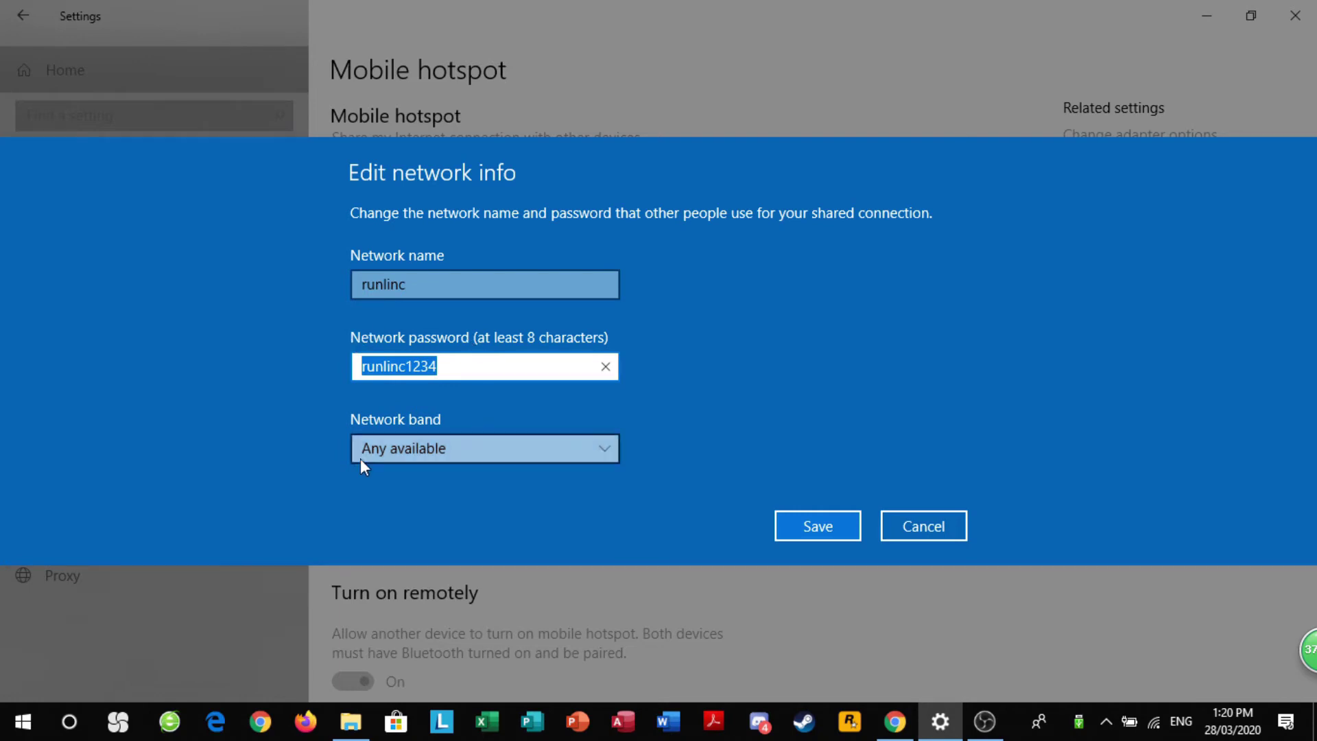
pyautogui.hotkey('shift', 'Tab')
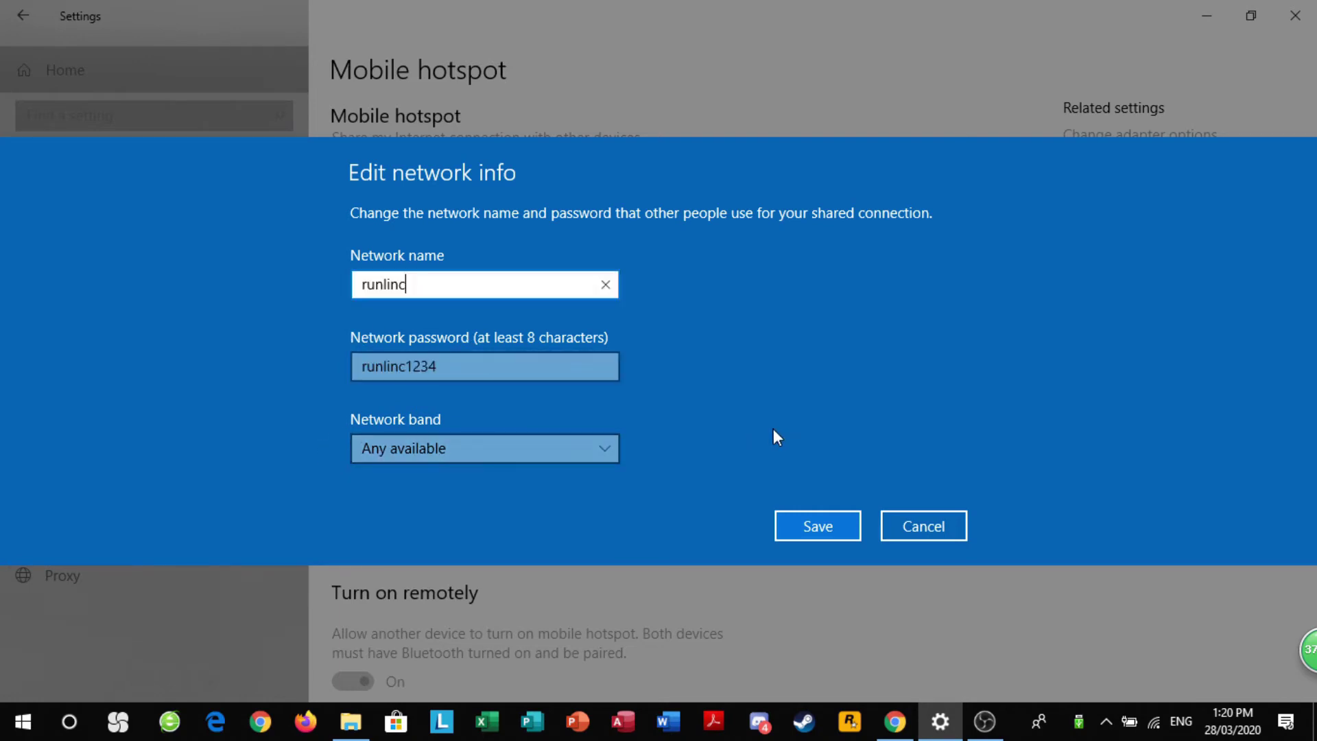
pyautogui.press('Tab')
pyautogui.click(433, 368)
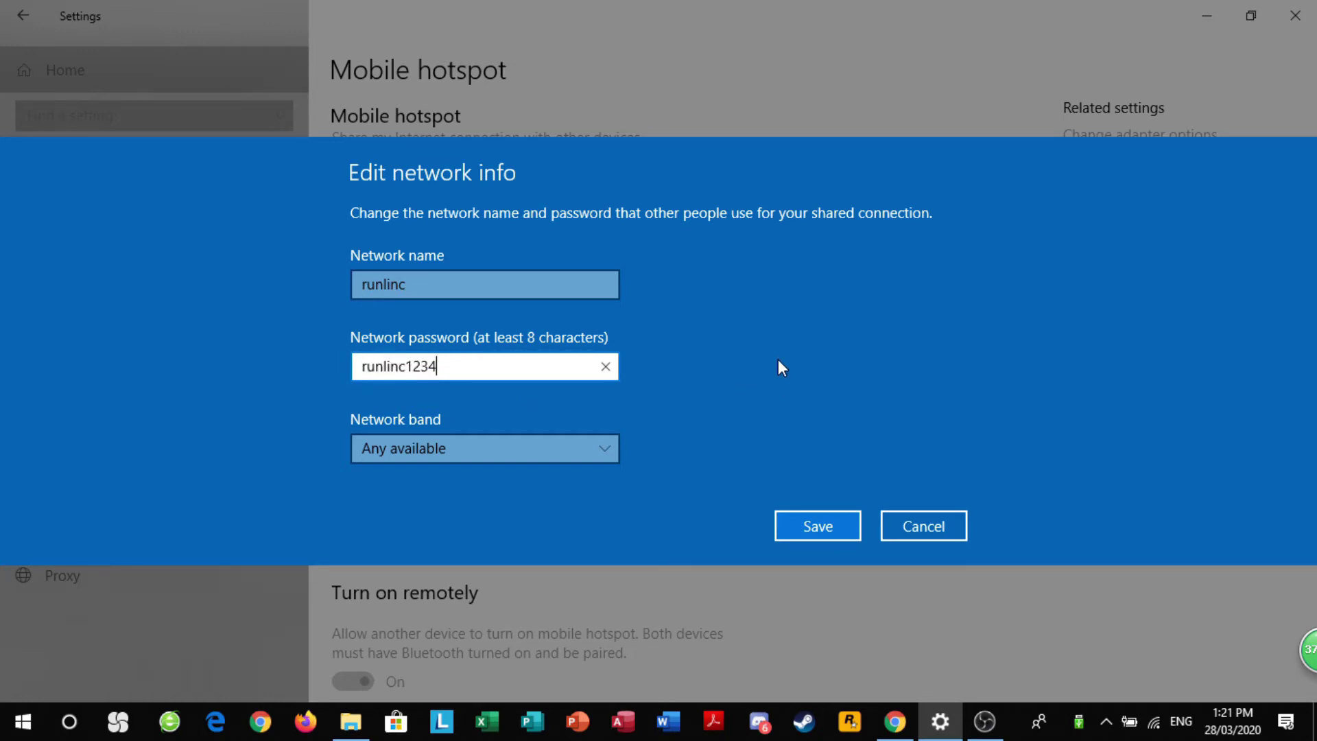
pyautogui.click(801, 521)
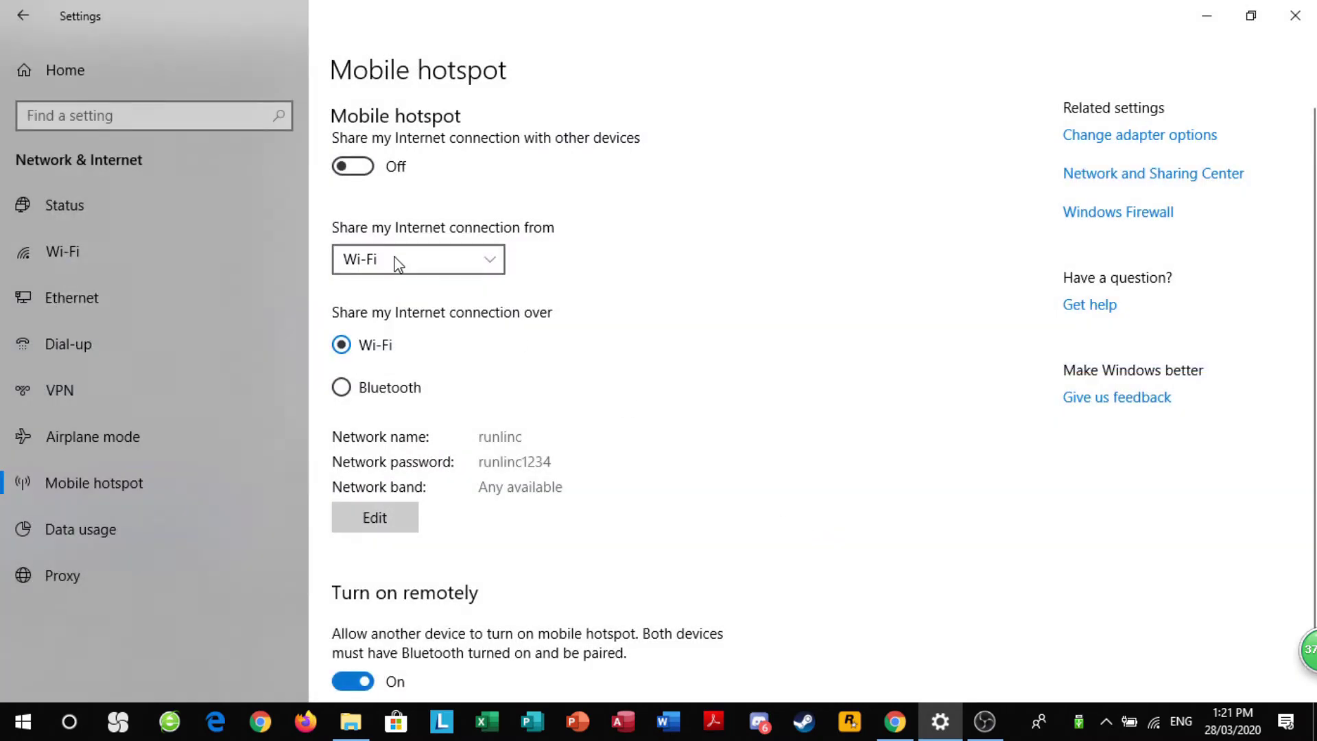
# Turn on the mobile hotspot and highlight the first three number groups of the connected ESP device's IP address
pyautogui.click(352, 167)
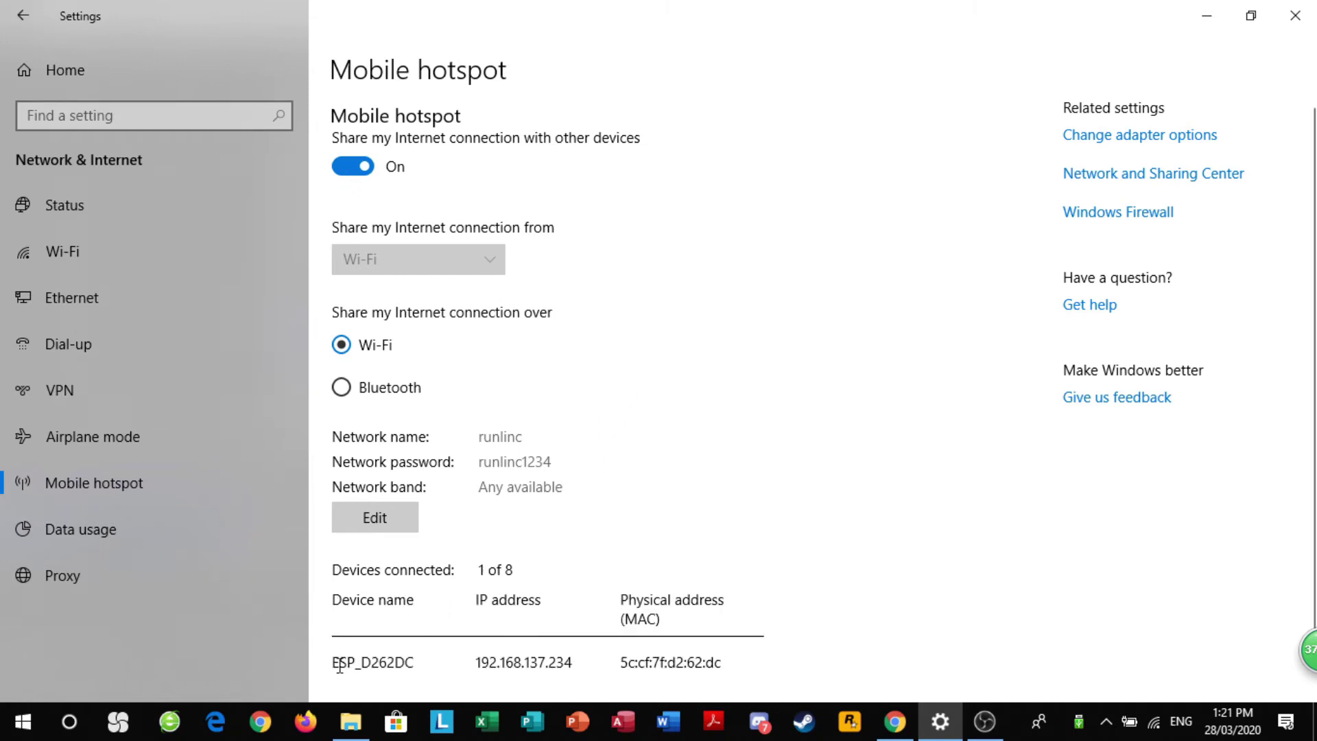
pyautogui.moveTo(335, 662); pyautogui.dragTo(547, 662)
pyautogui.click(405, 675)
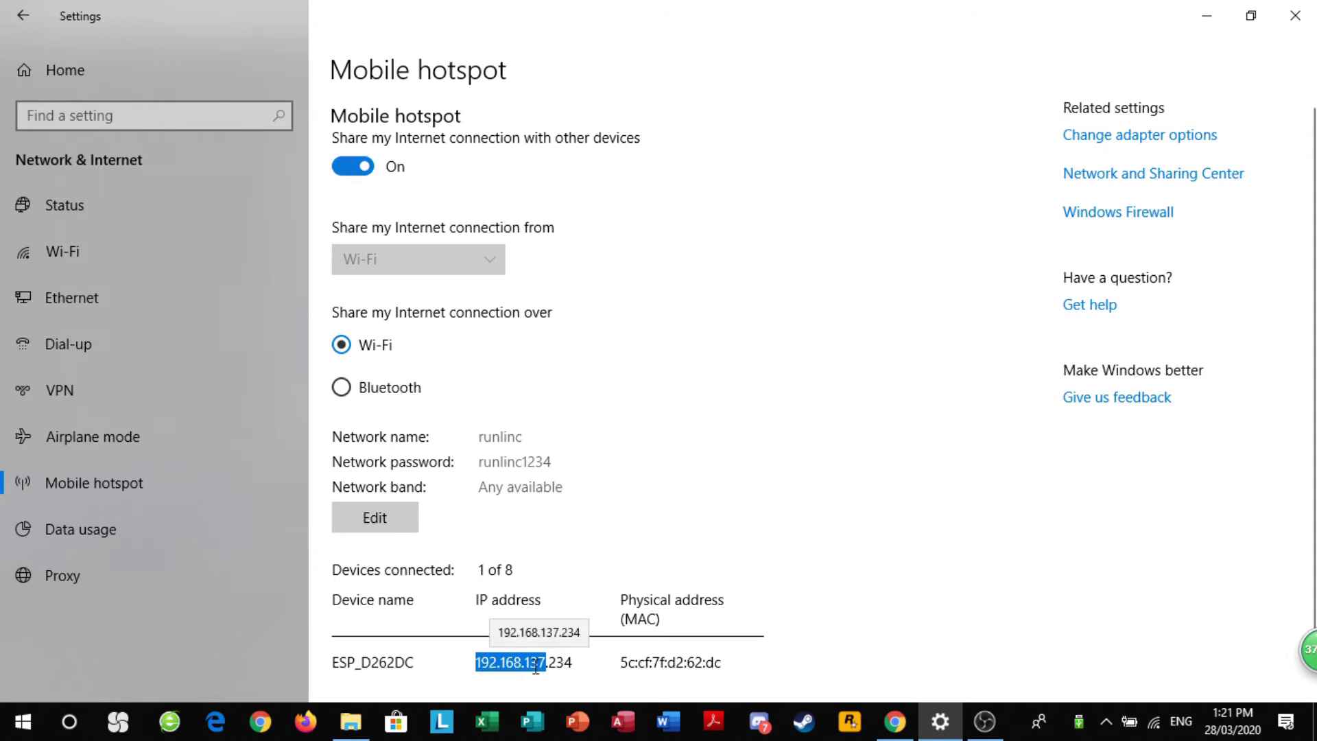
pyautogui.click(478, 675)
pyautogui.moveTo(475, 661); pyautogui.dragTo(545, 665)
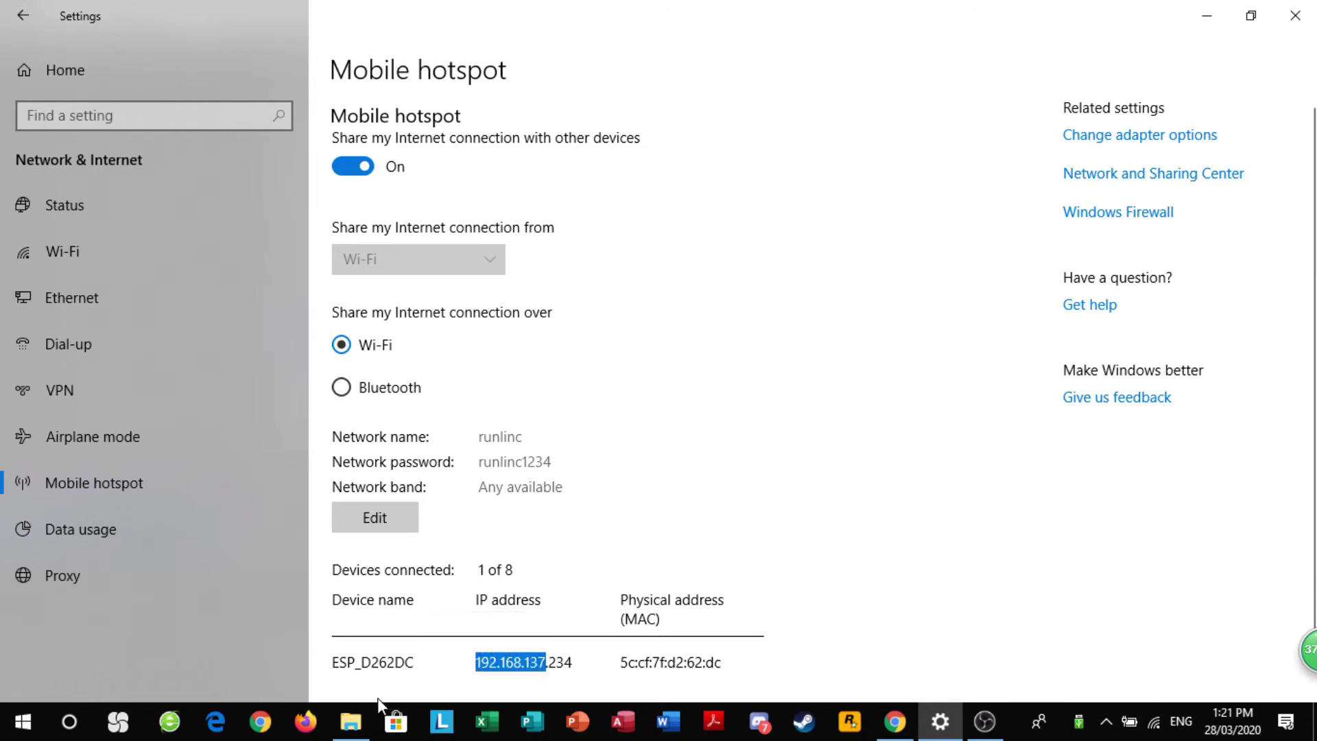
# Switch to the Chrome guest window and load the board's control page at 192.168.137.77/control.html
pyautogui.click(894, 721)
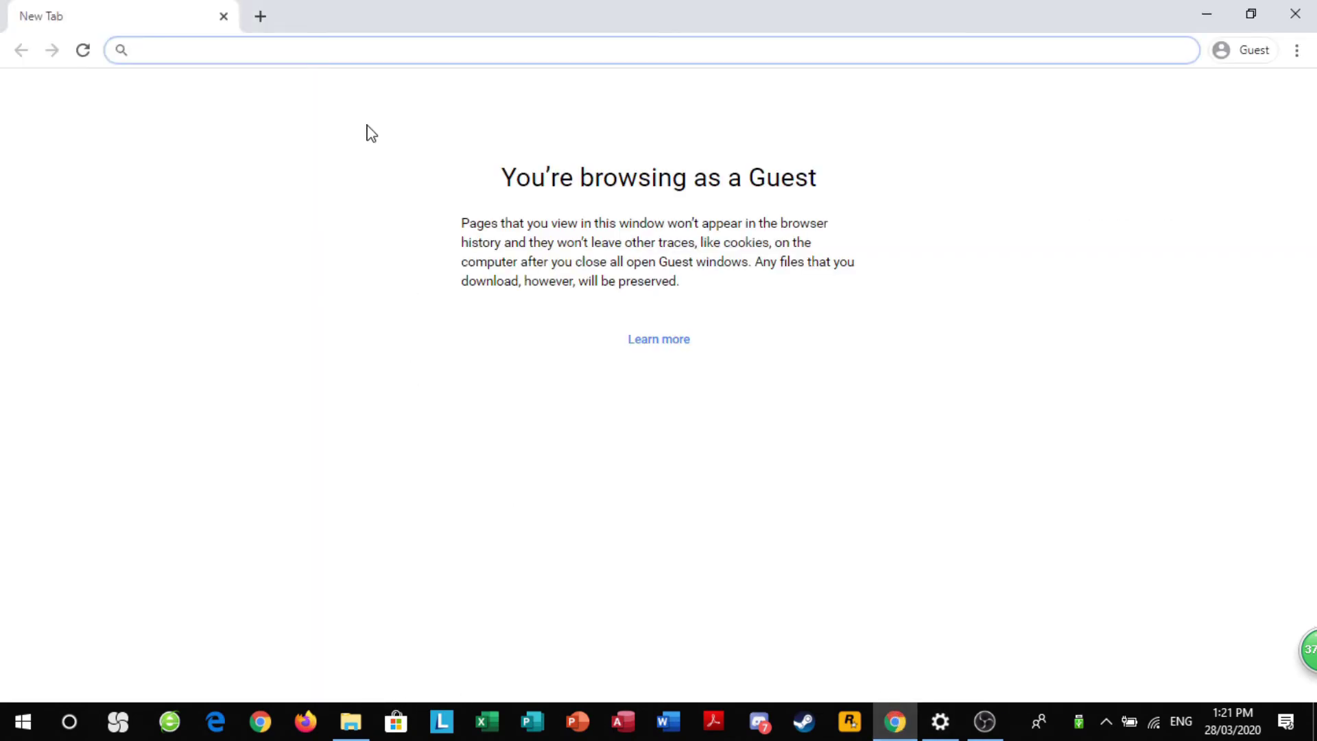
pyautogui.write('19')
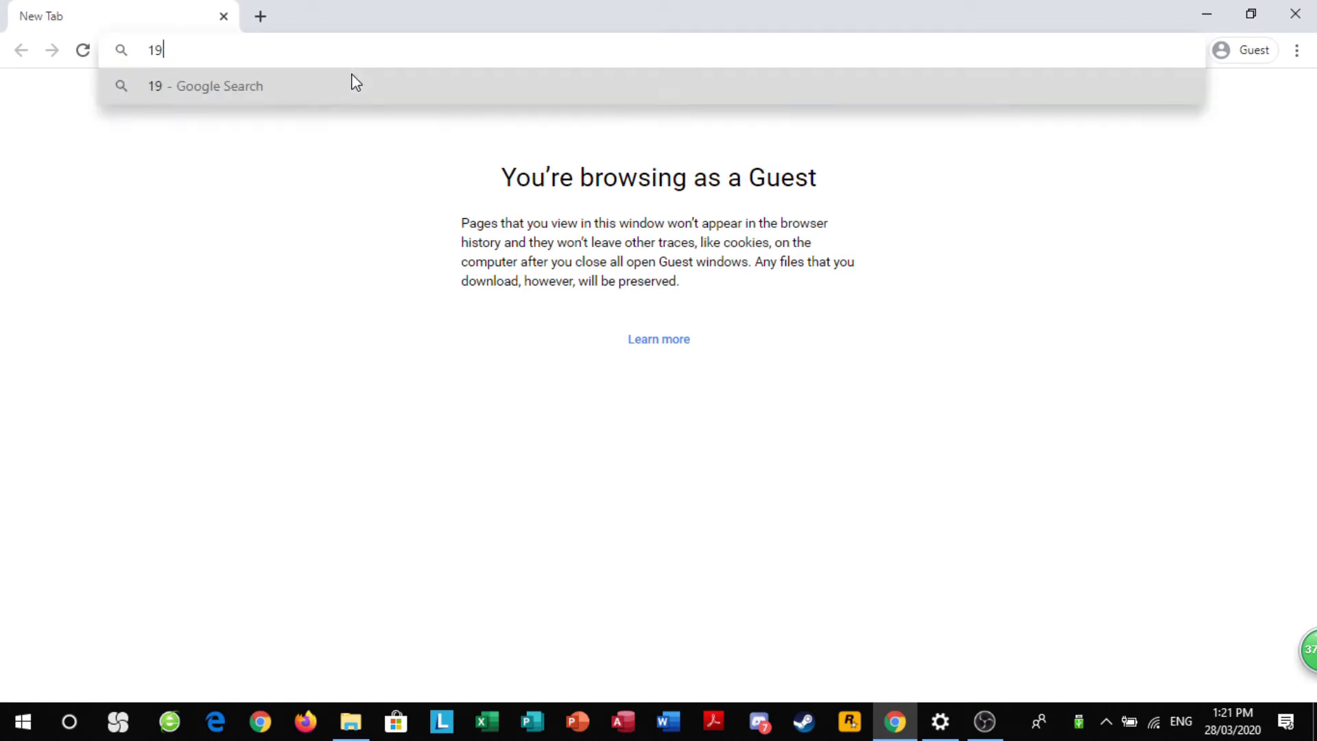
pyautogui.write('2.168.137')
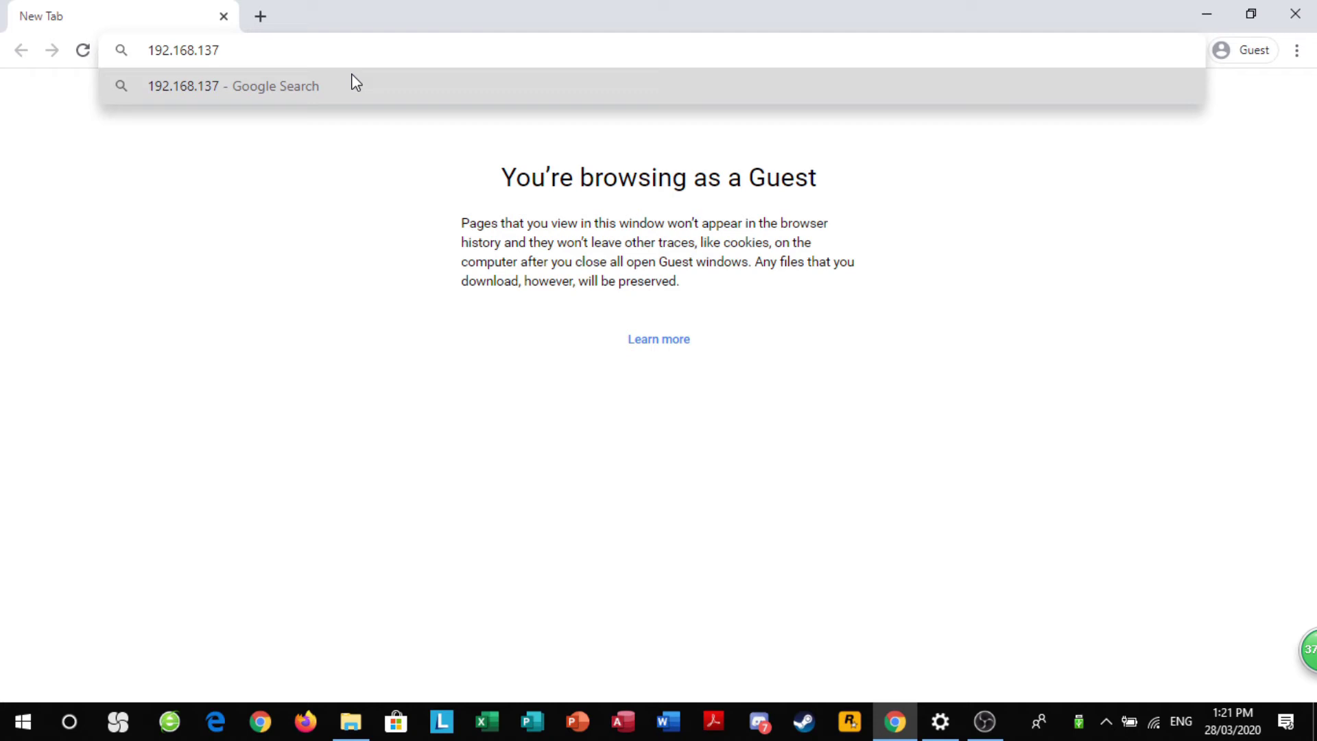
pyautogui.hotkey('shift', 'Left')
pyautogui.hotkey('shift', 'Left')
pyautogui.hotkey('shift', 'Left')
pyautogui.press('Right')
pyautogui.write('.77')
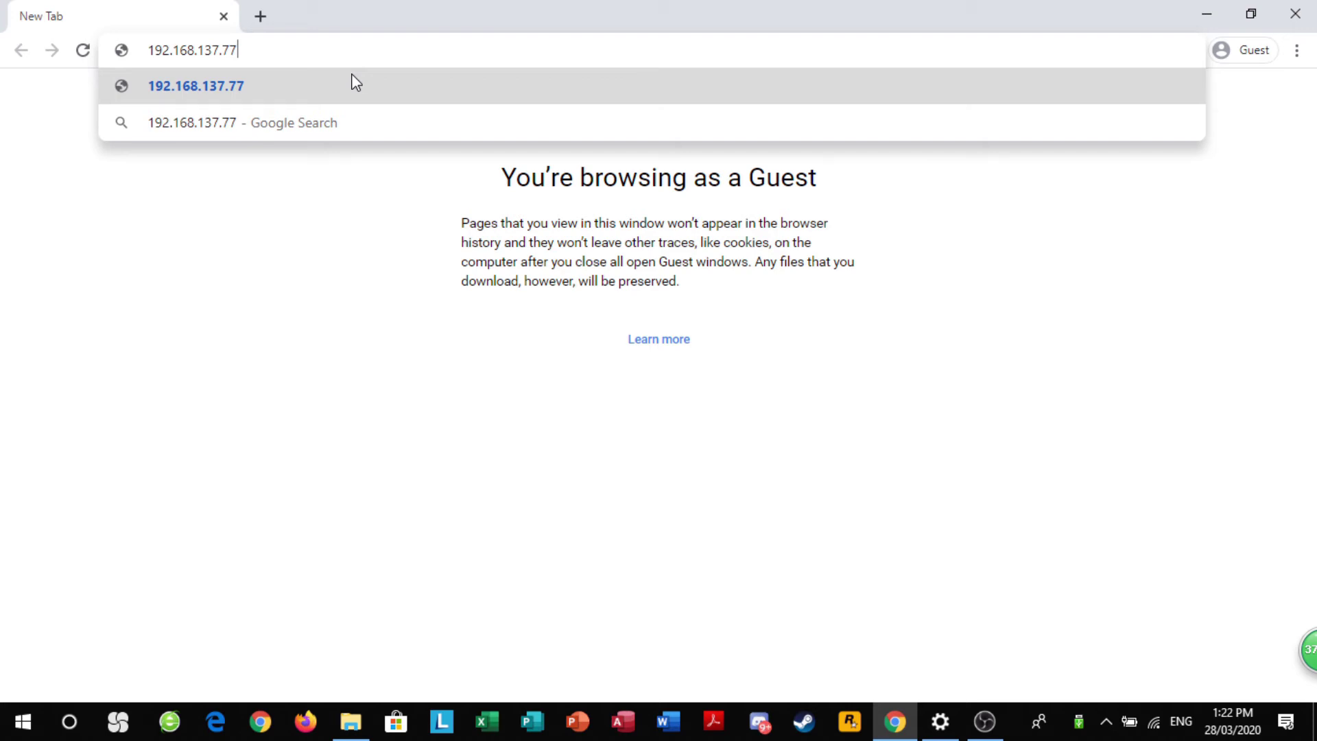
pyautogui.write('/control')
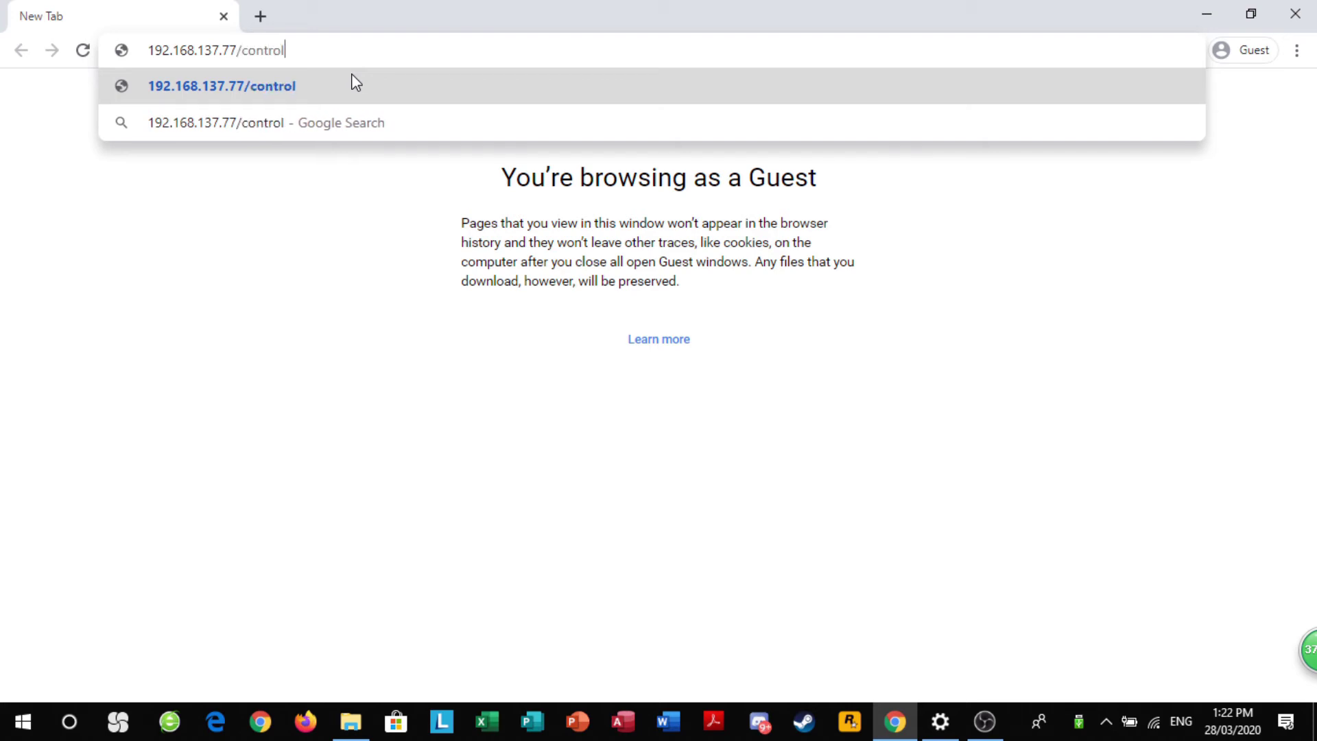
pyautogui.write('.html')
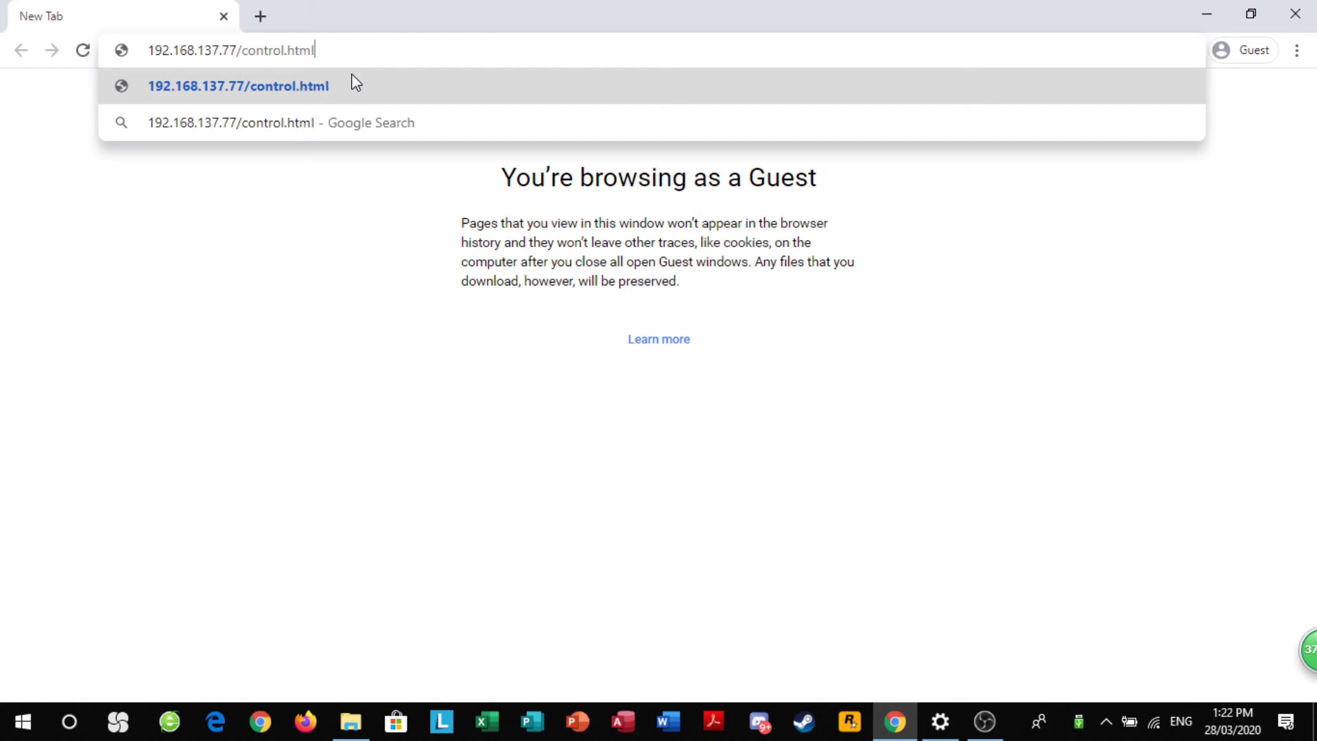
pyautogui.hotkey('ctrl', 'shift', 'Left')
pyautogui.hotkey('ctrl', 'shift', 'Left')
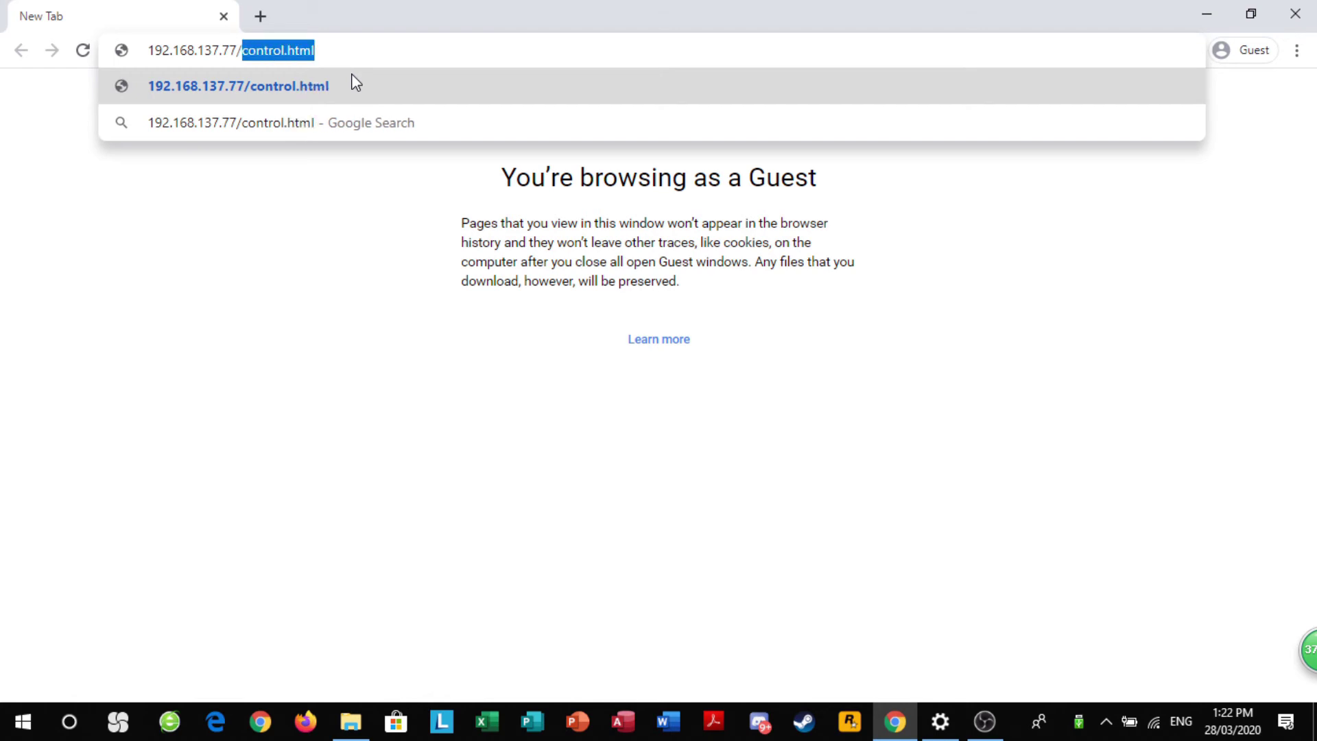
pyautogui.press('Return')
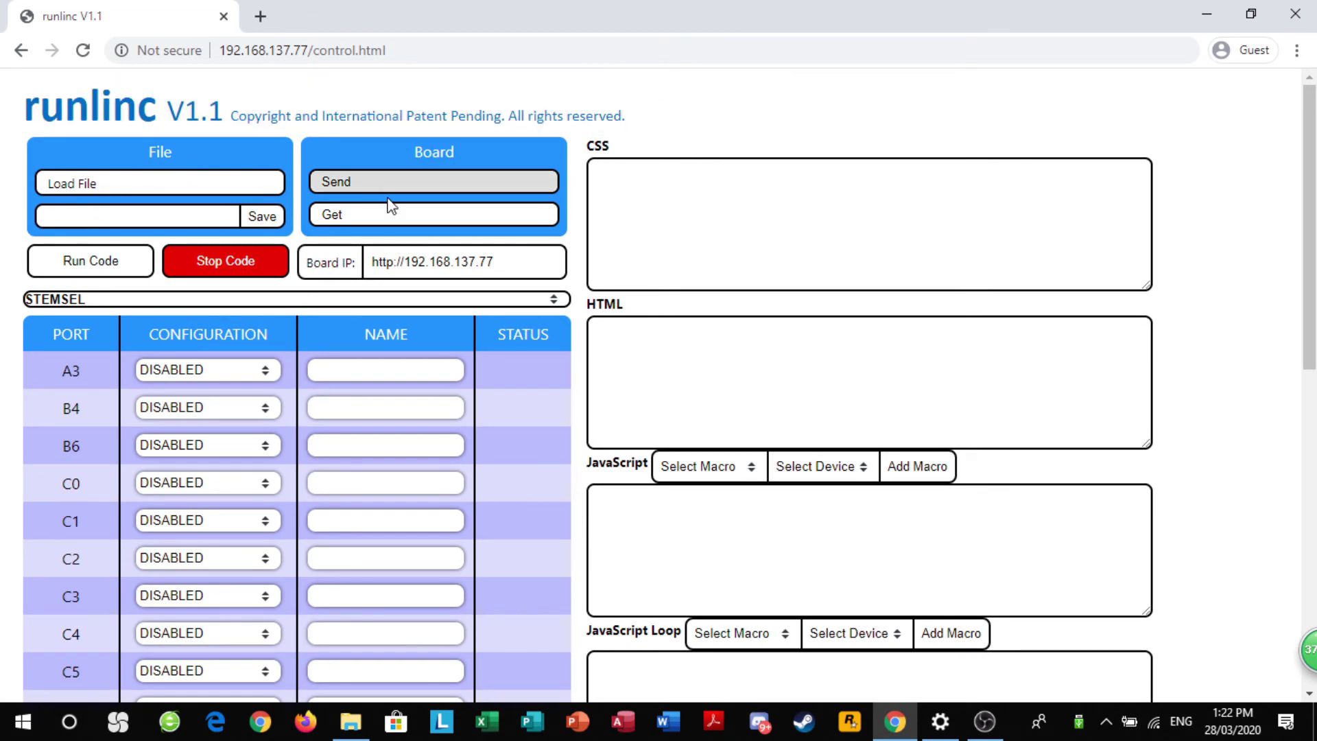
# Look over the runlinc control page and set the configuration of port C0 to DIGITAL_OUT
pyautogui.scroll(-6, 885, 127)
pyautogui.scroll(6, 978, 286)
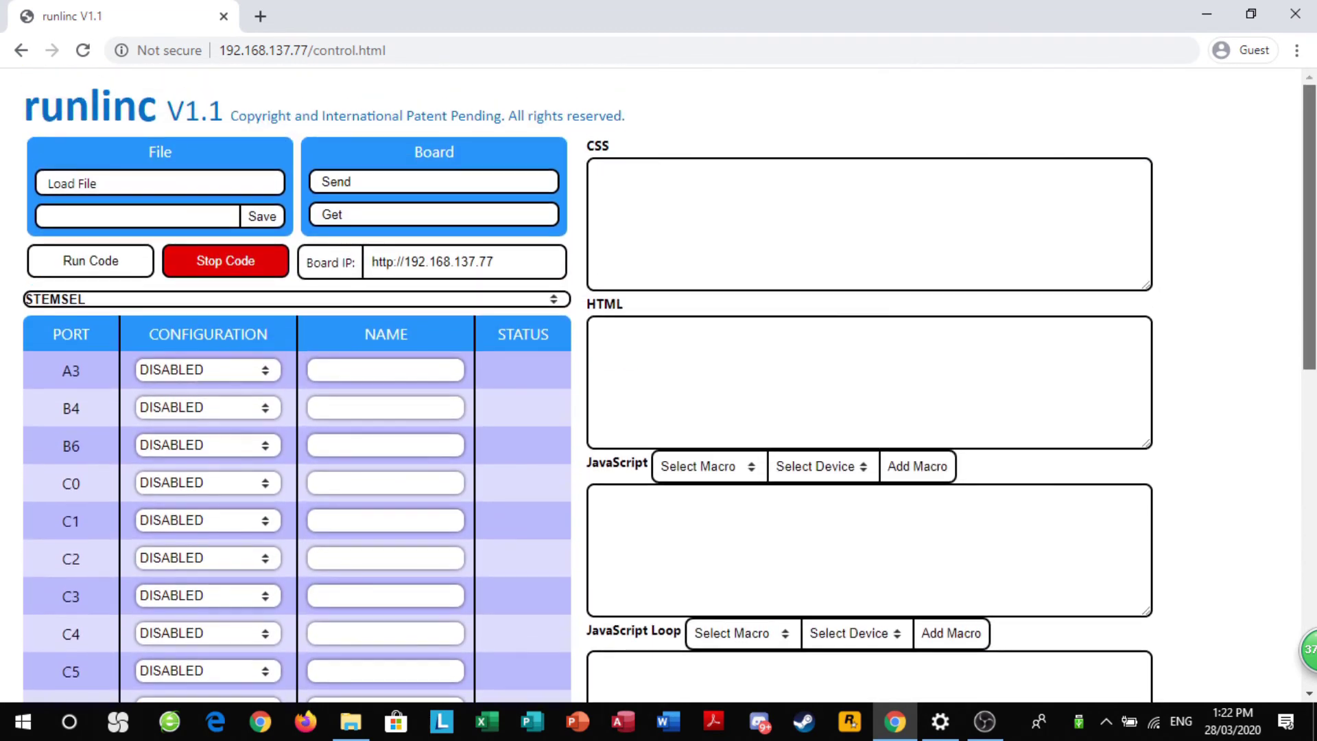
pyautogui.scroll(-3, 523, 446)
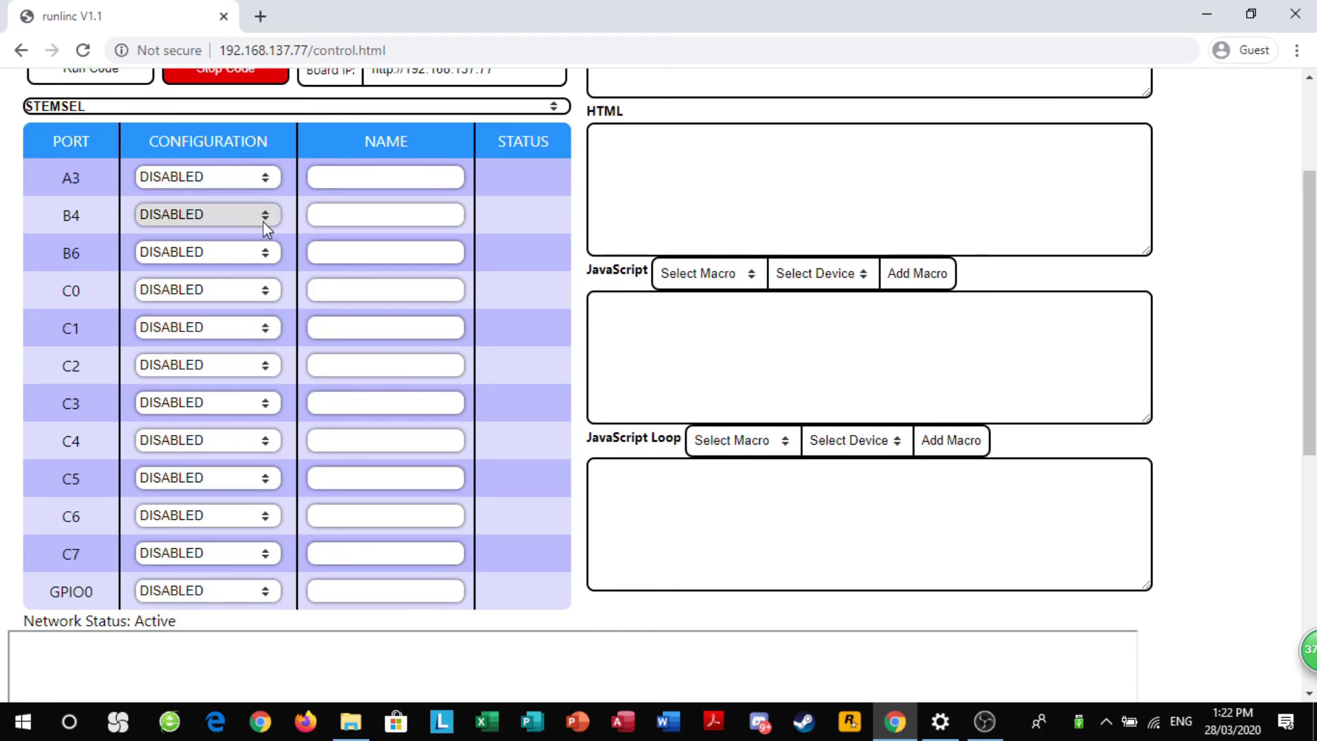
pyautogui.click(216, 291)
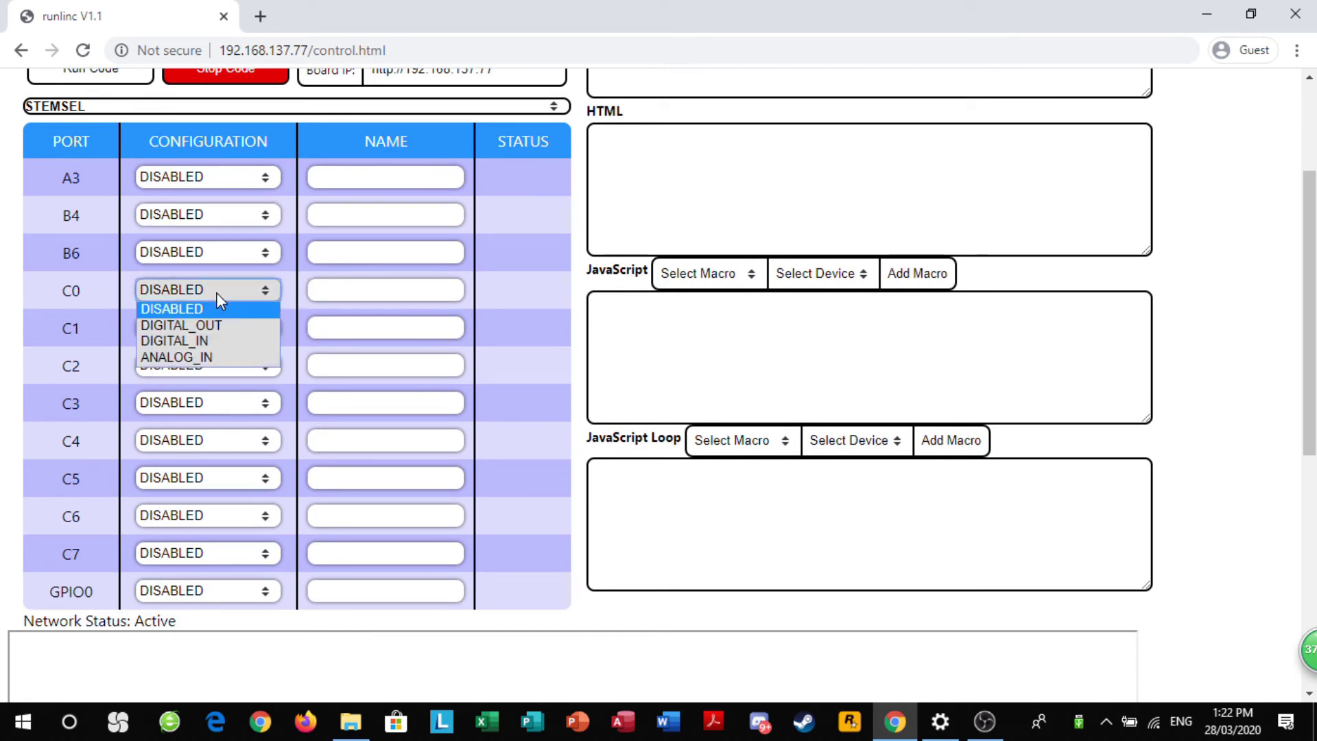
pyautogui.click(214, 325)
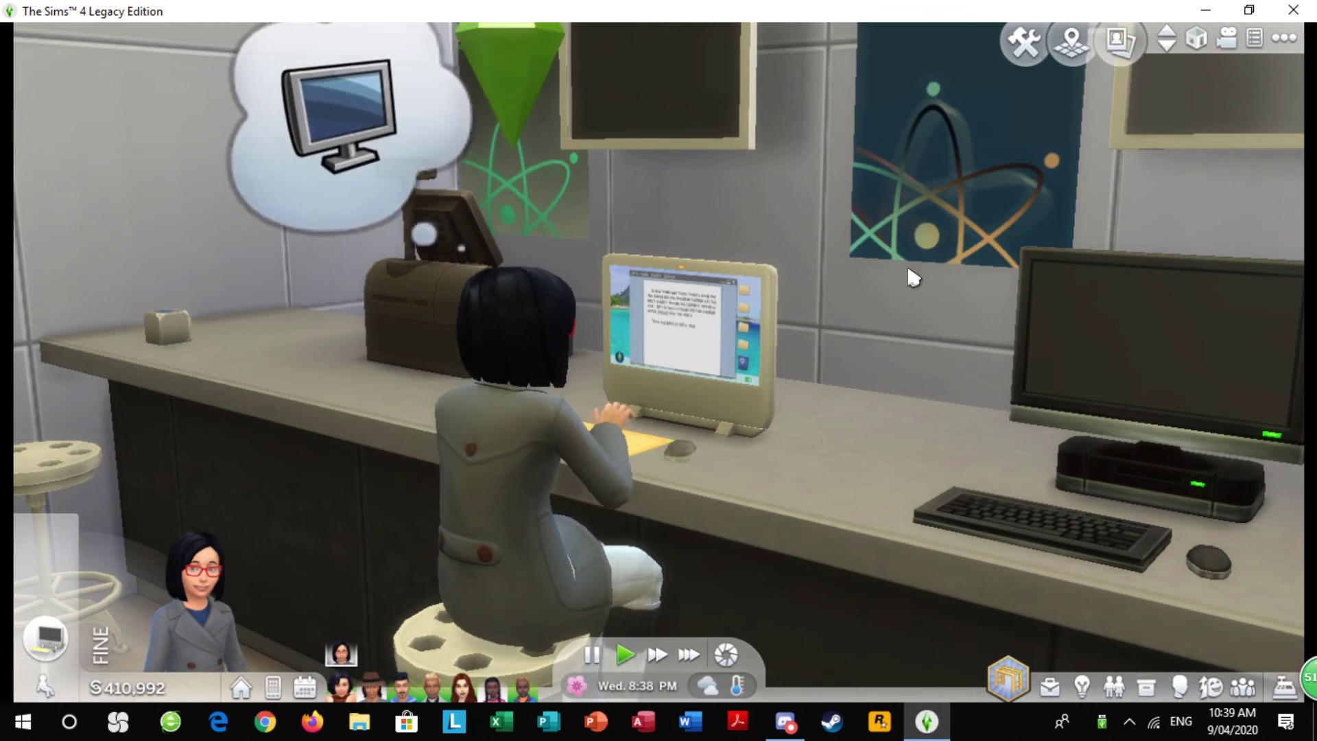
pyautogui.scroll(3, 892, 302)
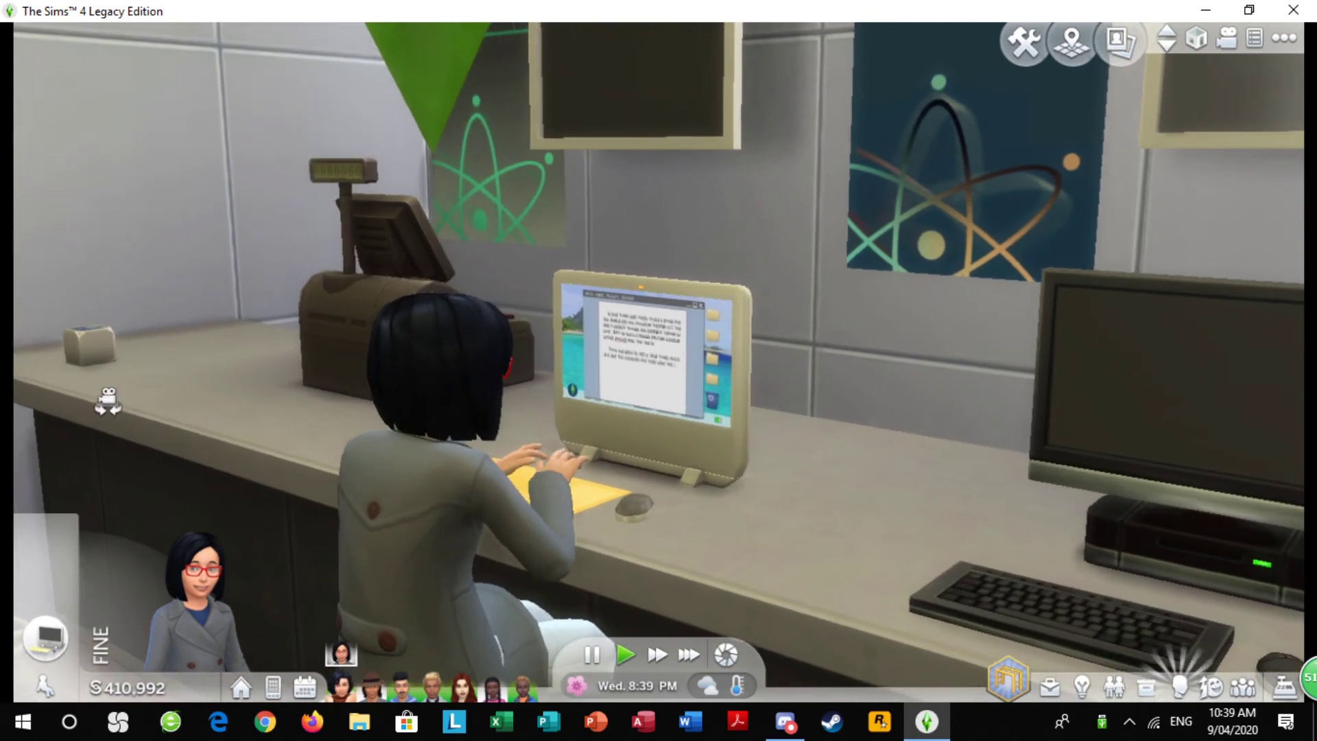
pyautogui.scroll(-1, 103, 396)
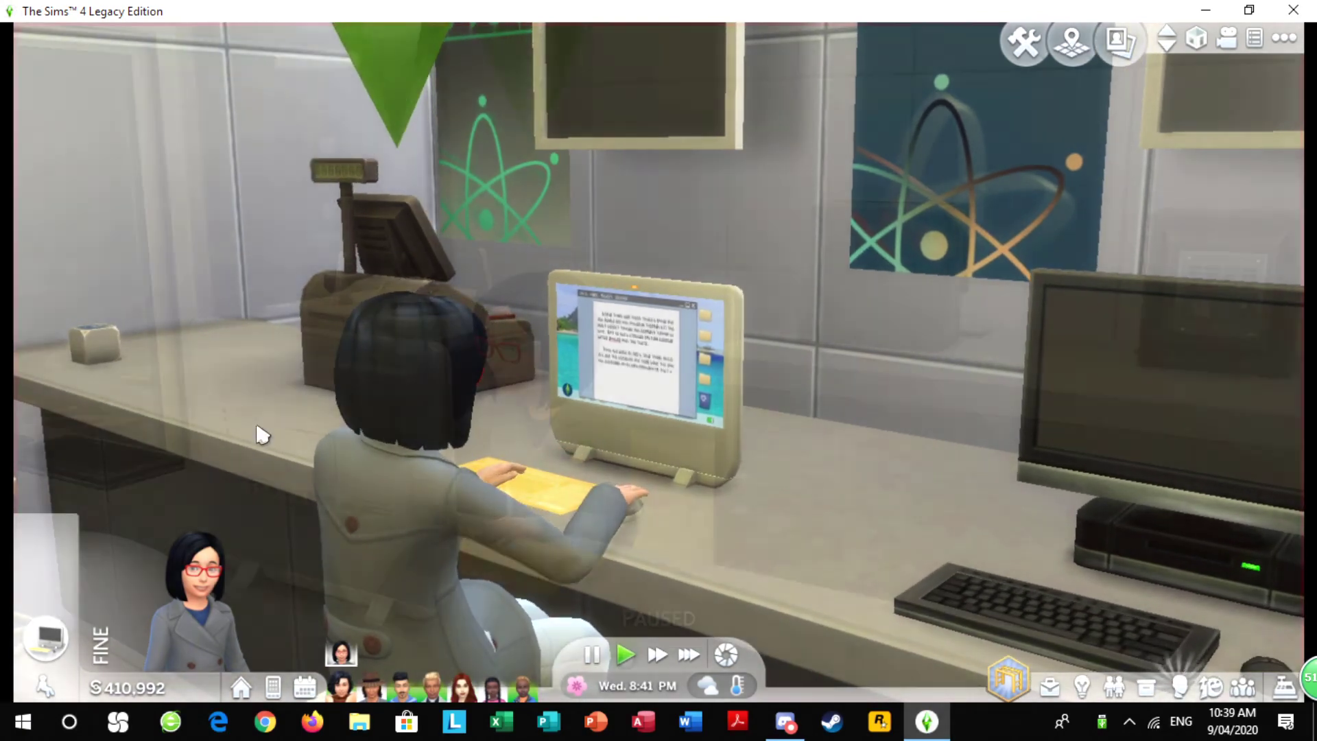